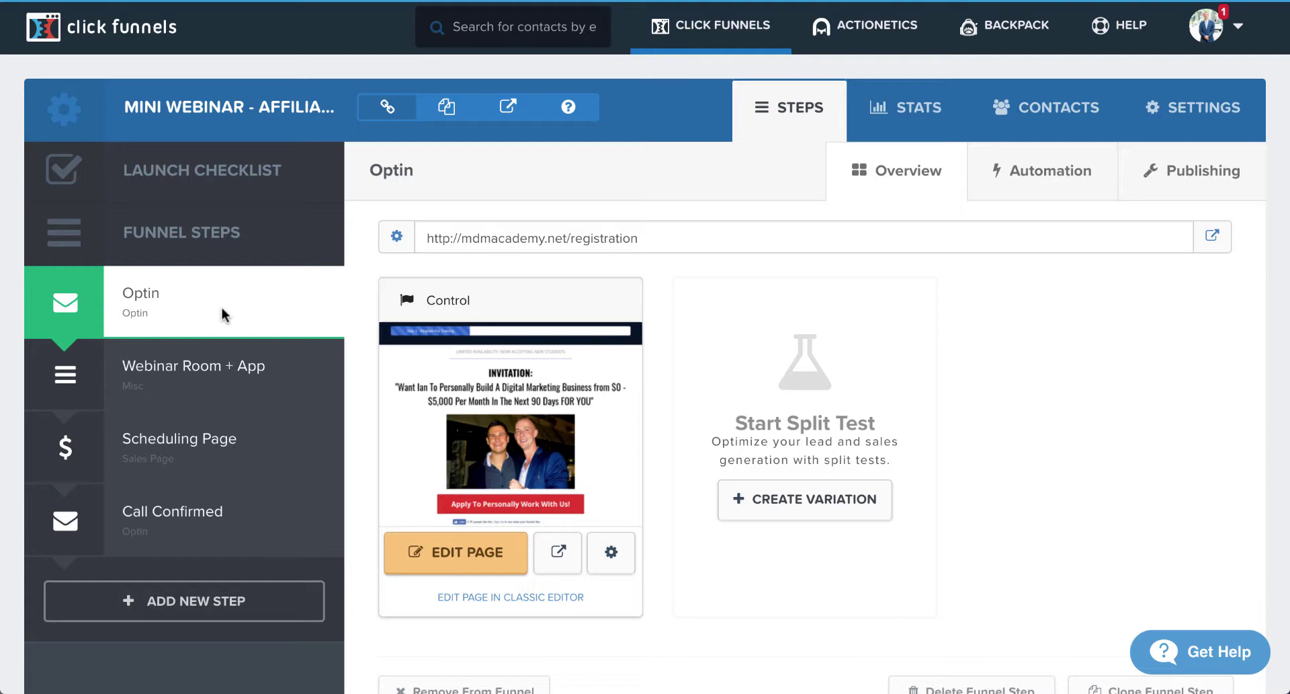
# - Open the Pixels page of Events Manager from Facebook Ads Manager for the Extra ad account
pyautogui.scroll(-1, 220, 303)
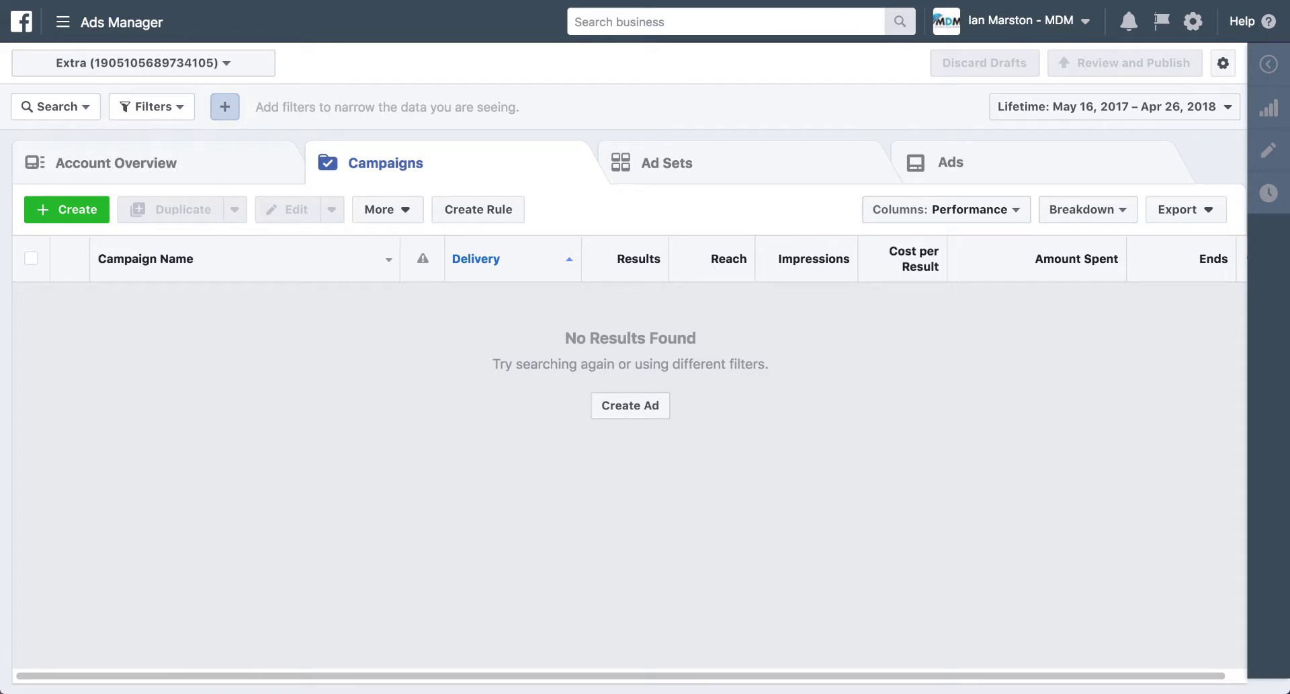
pyautogui.click(82, 68)
pyautogui.click(392, 56)
pyautogui.click(128, 24)
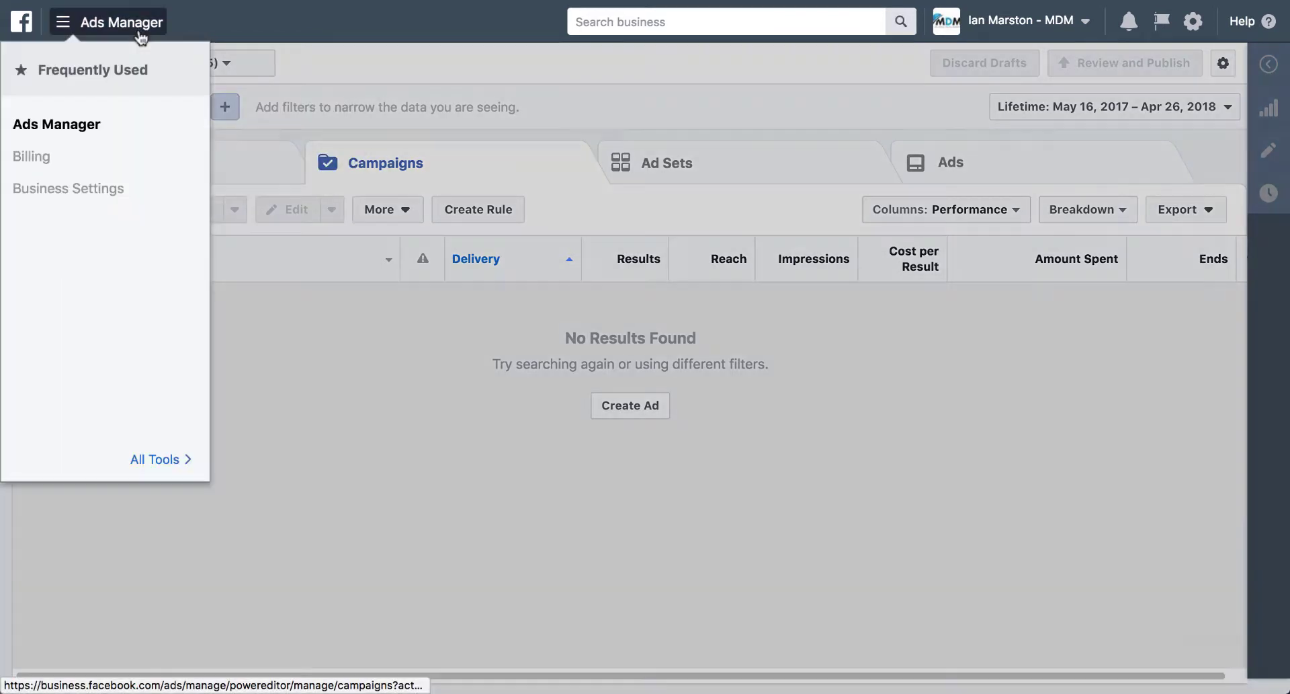
pyautogui.moveTo(172, 459)
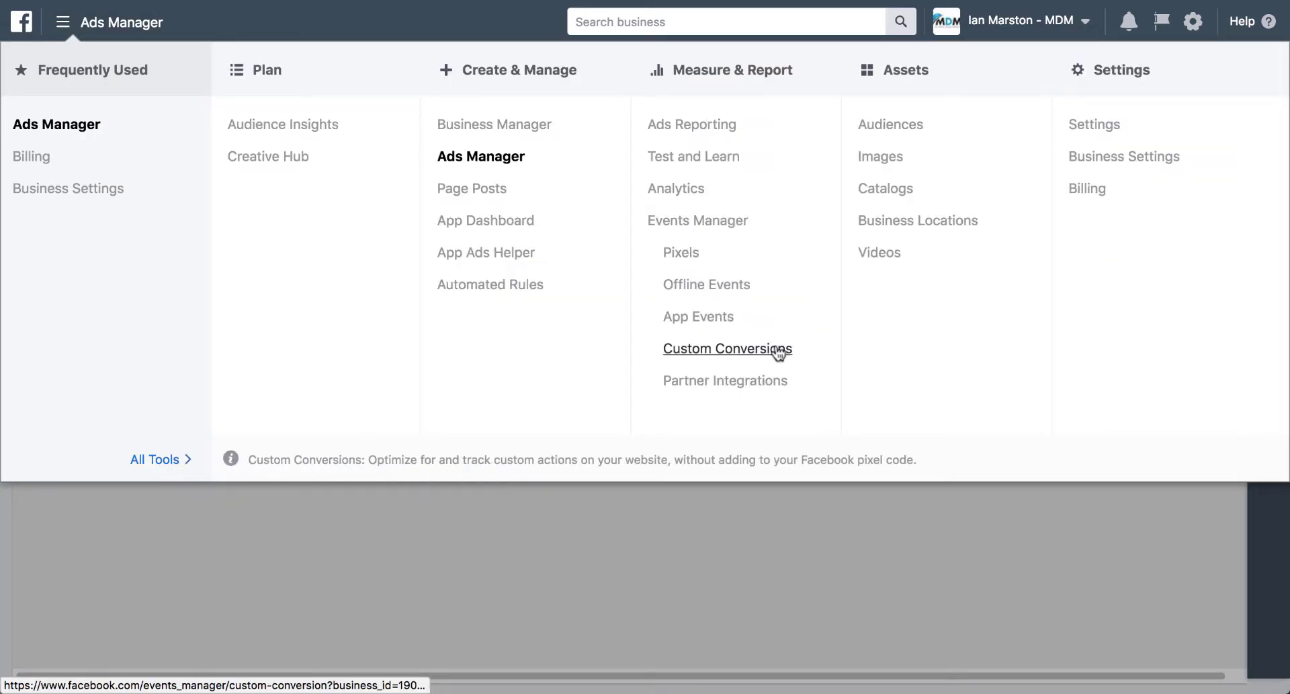
pyautogui.click(681, 255)
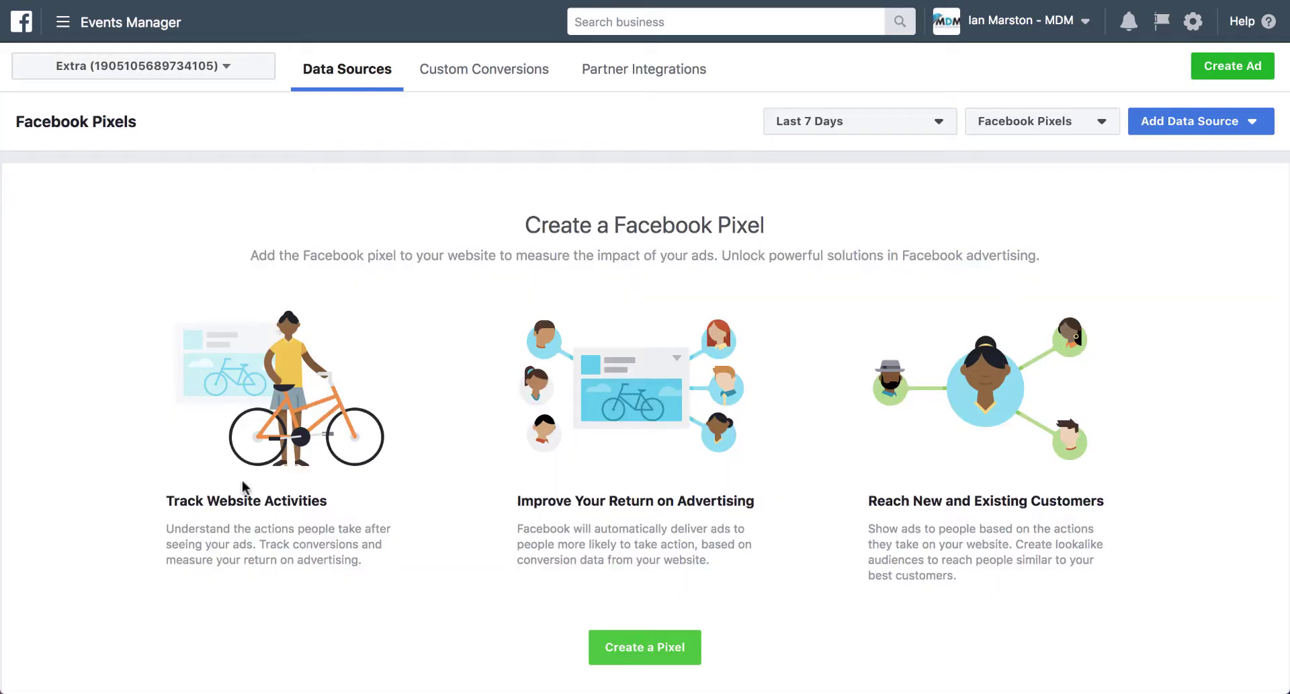
pyautogui.click(621, 644)
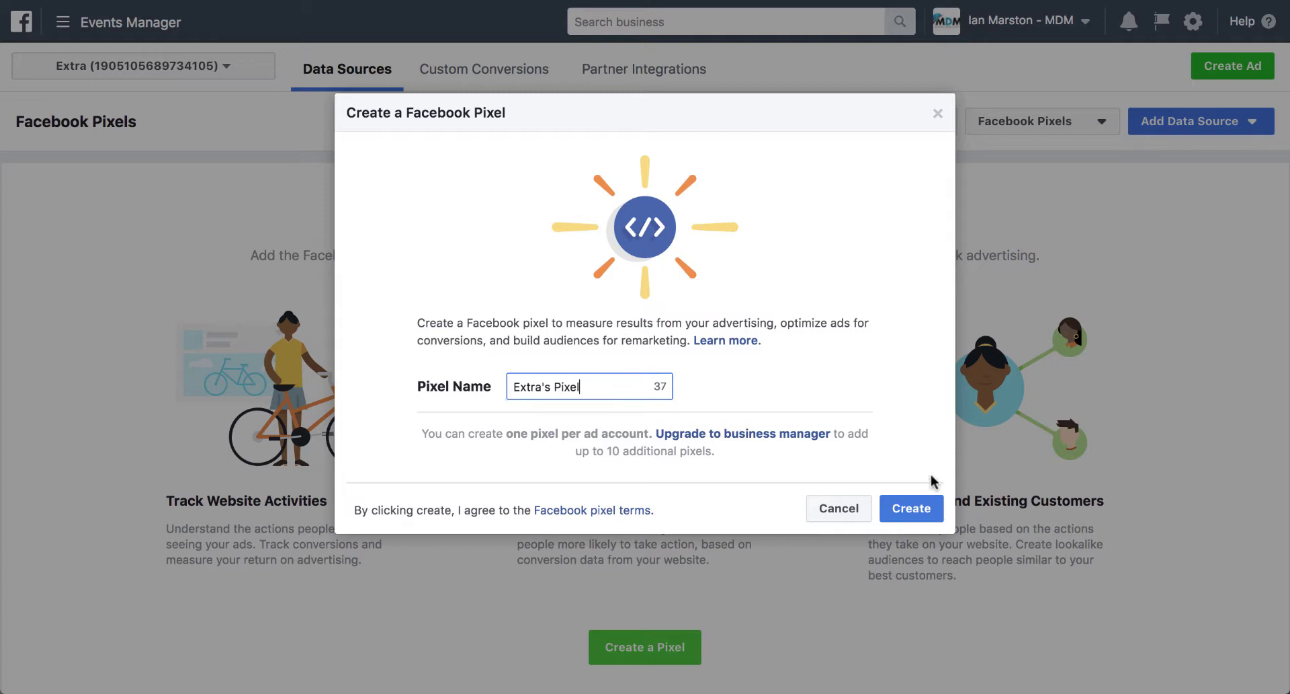
pyautogui.click(911, 509)
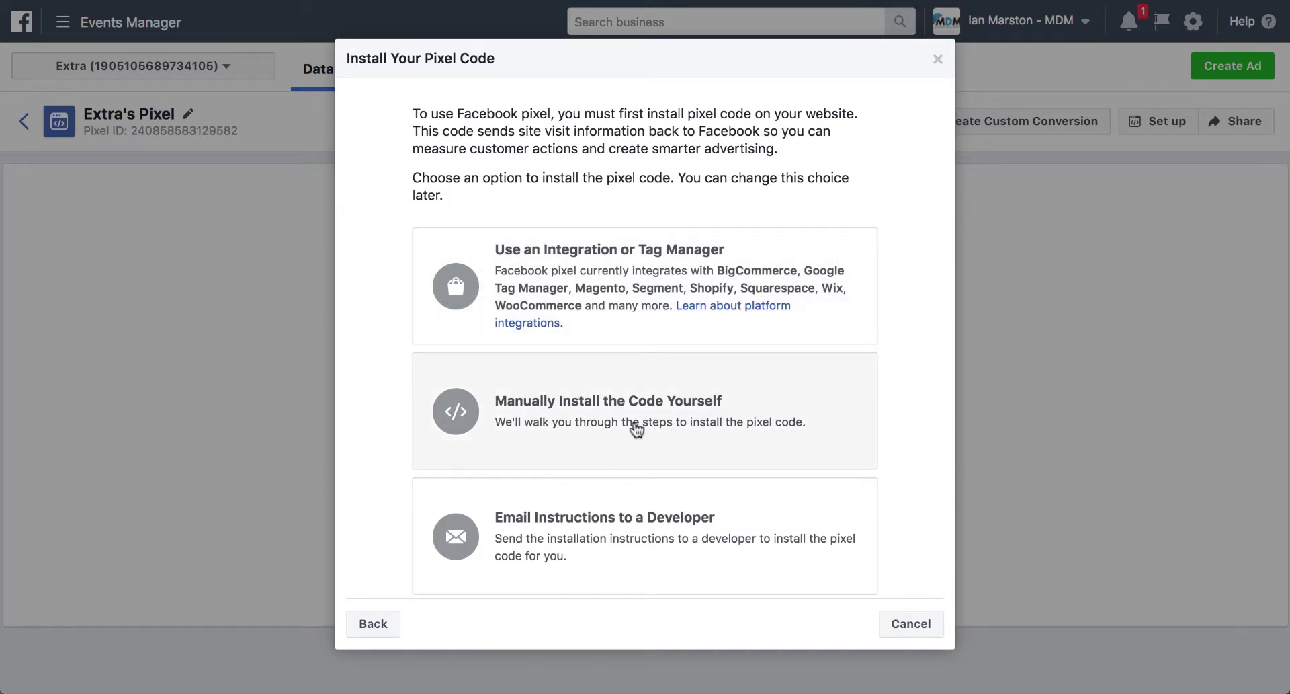
pyautogui.click(636, 428)
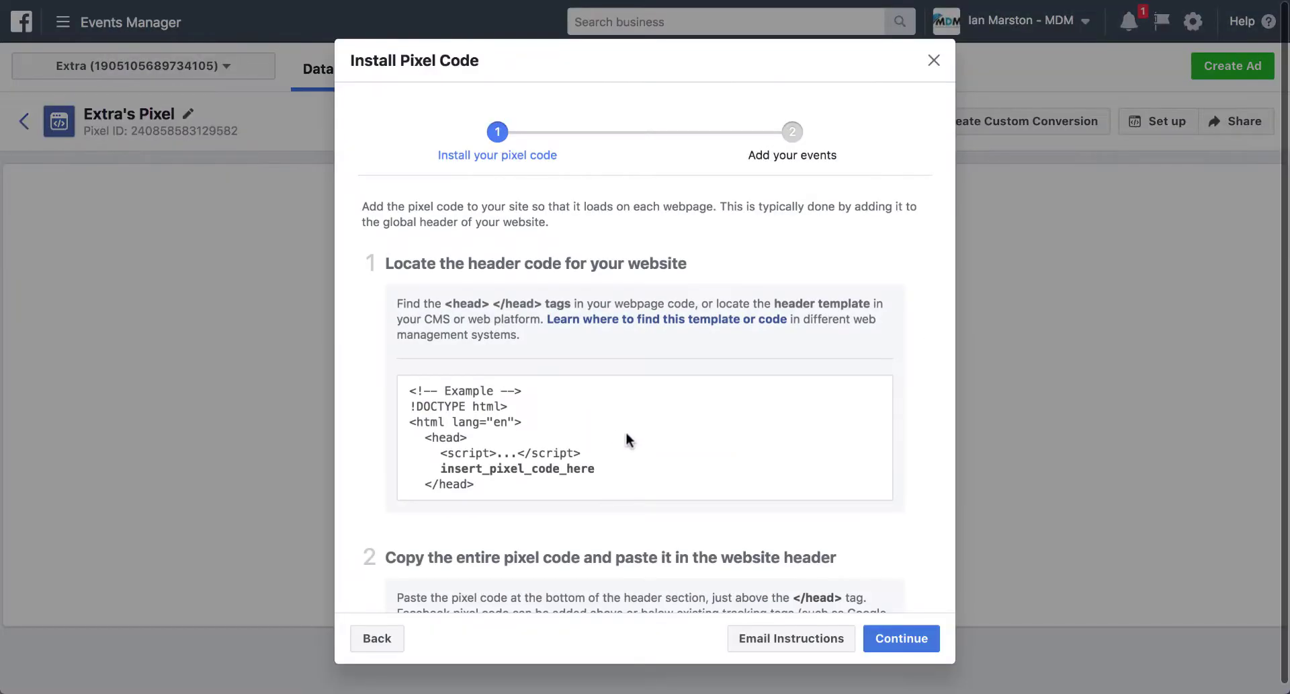
# - Copy the entire Facebook pixel base code from the installation instructions
pyautogui.scroll(-6, 618, 428)
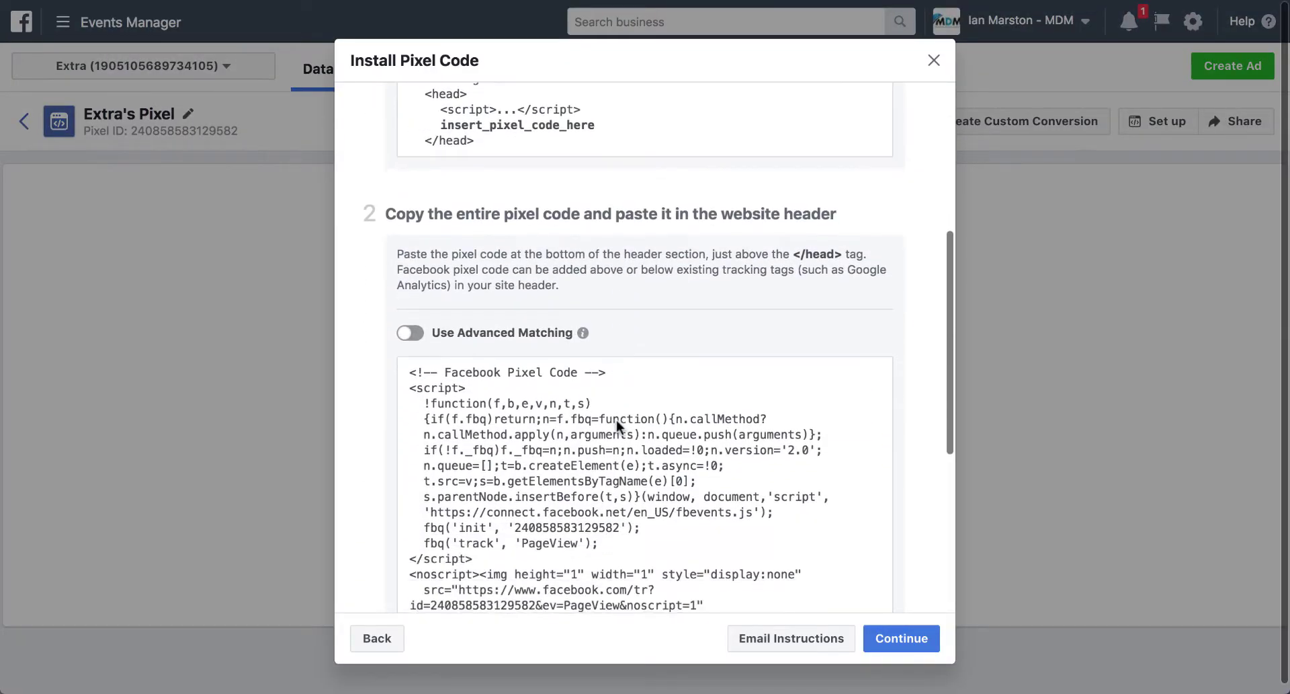
pyautogui.scroll(-2, 669, 403)
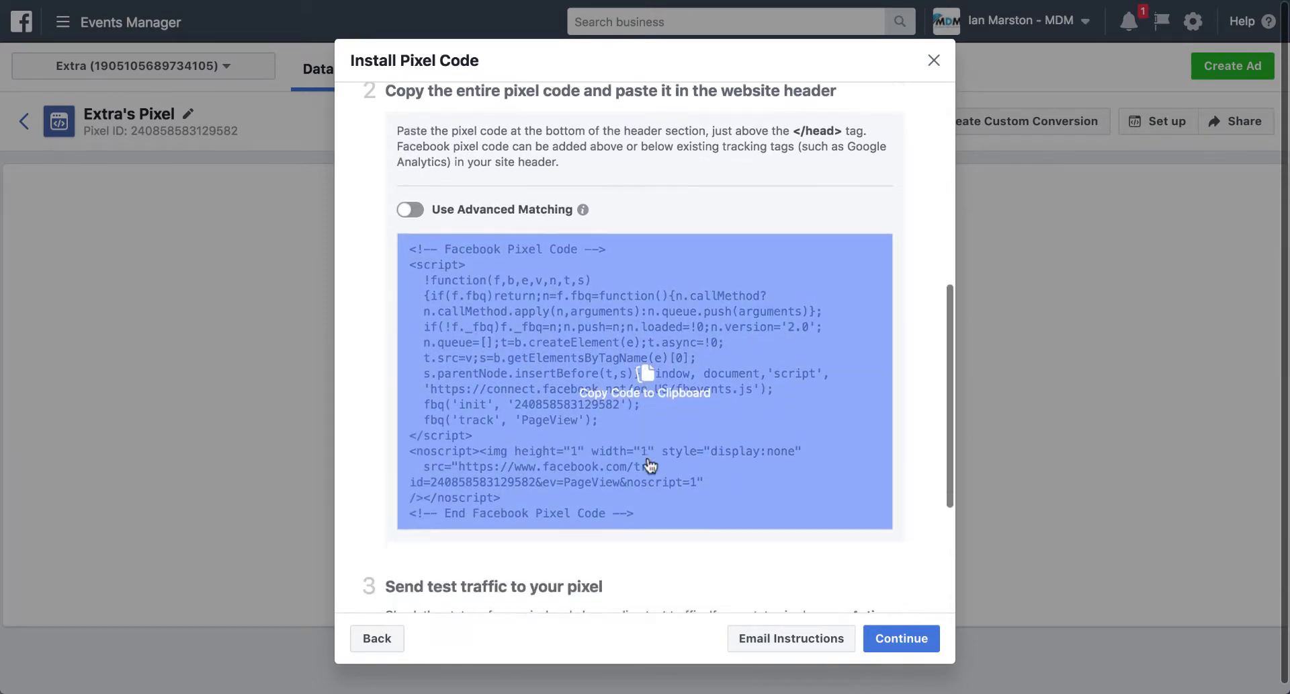
pyautogui.click(649, 341)
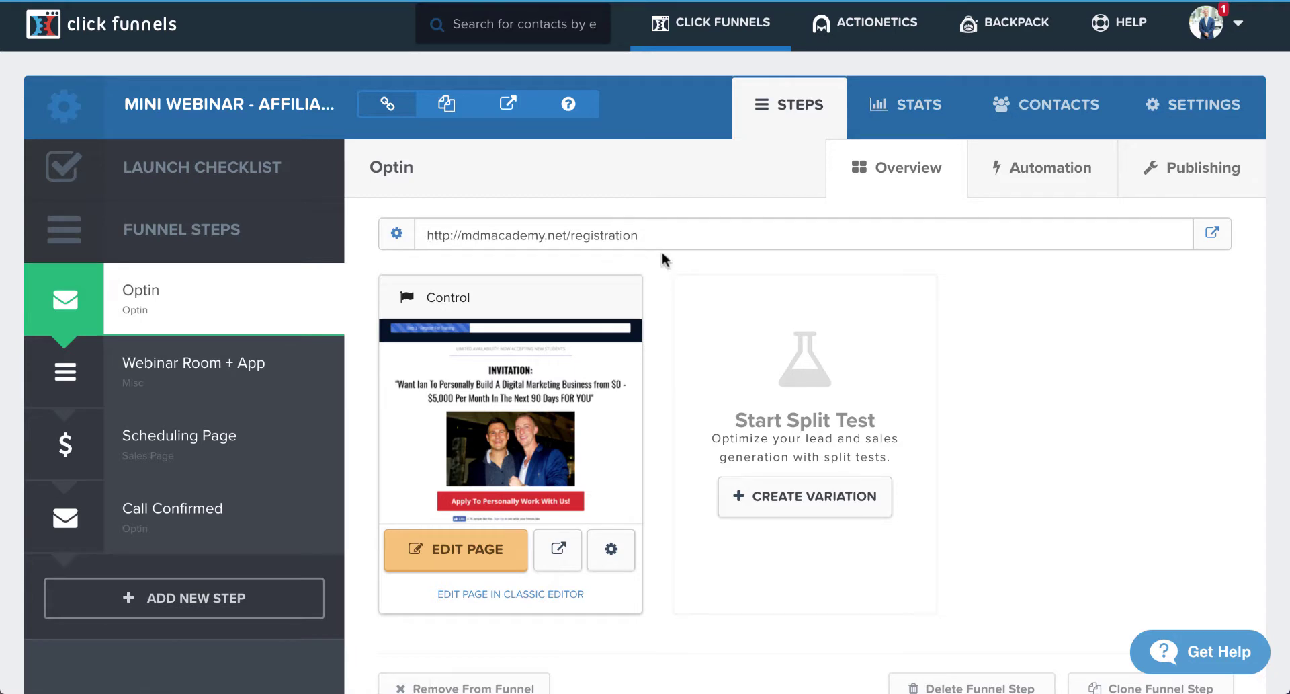
# - Switch to ClickFunnels and paste the pixel code into the head tracking code in the Mini Webinar - Affiliates funnel's settings
pyautogui.click(1196, 106)
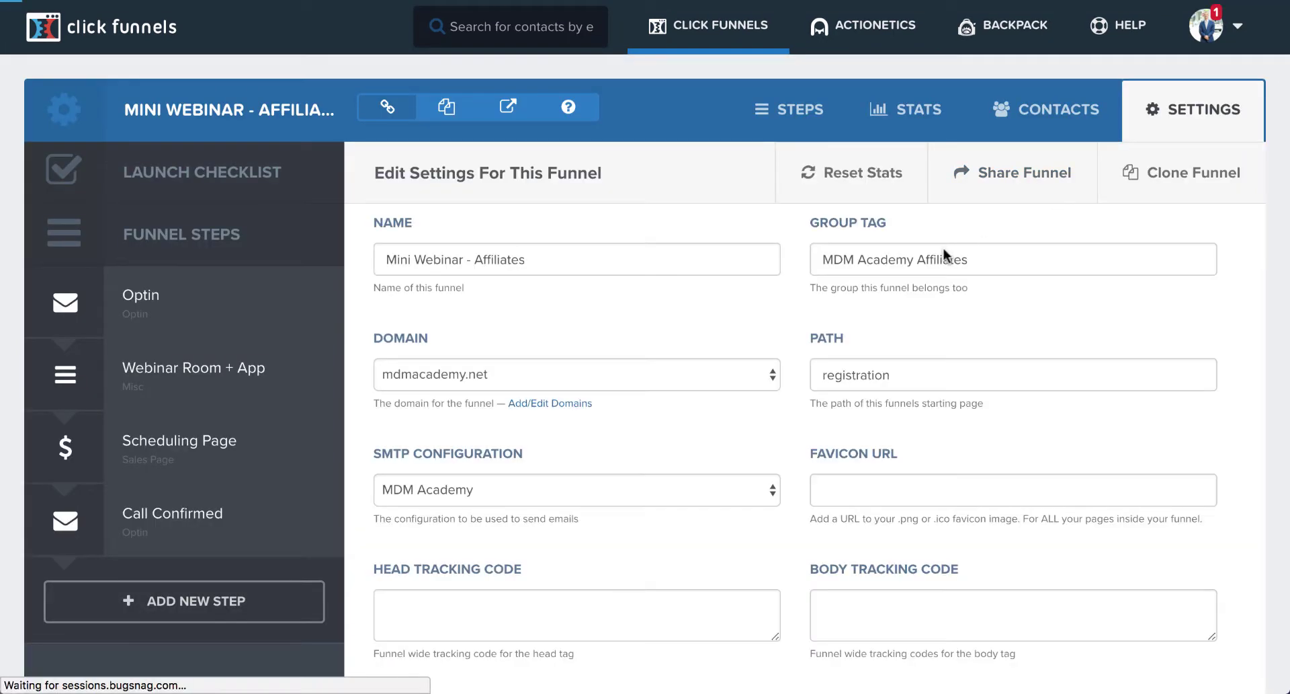
pyautogui.scroll(-2, 651, 454)
pyautogui.click(490, 488)
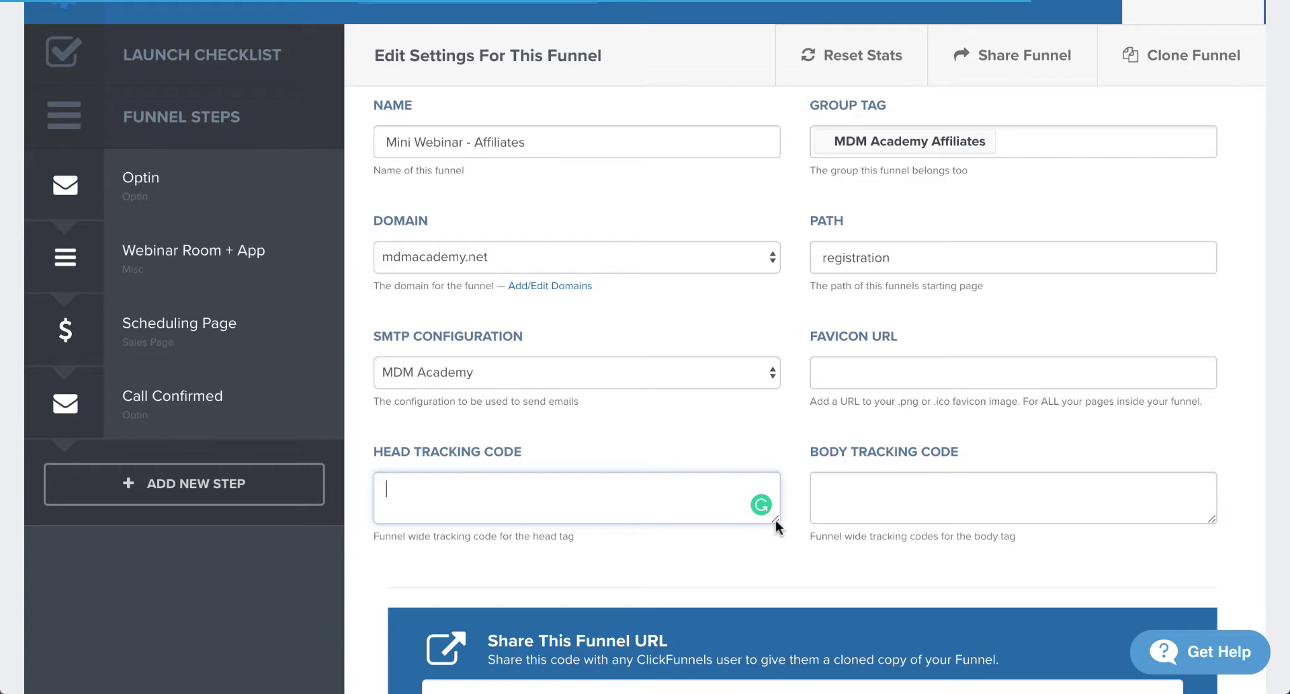
pyautogui.moveTo(775, 519); pyautogui.dragTo(773, 693)
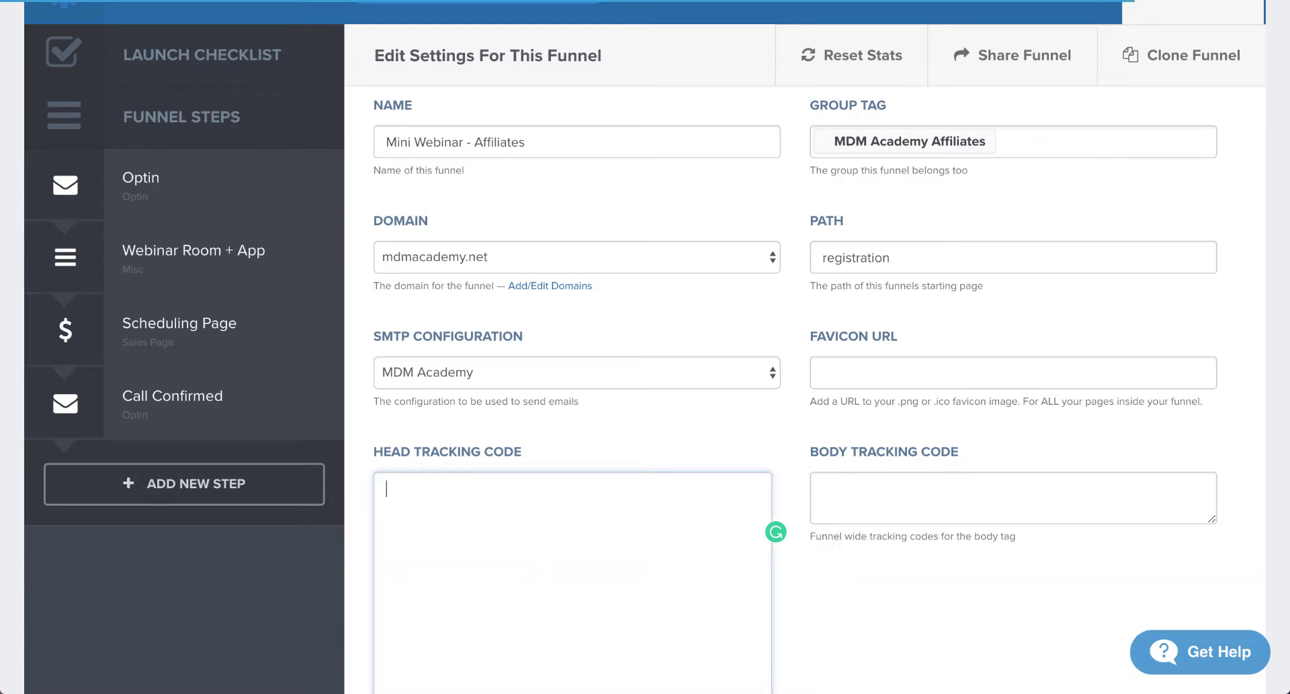
pyautogui.scroll(-3, 479, 463)
pyautogui.hotkey('ctrl', 'v')
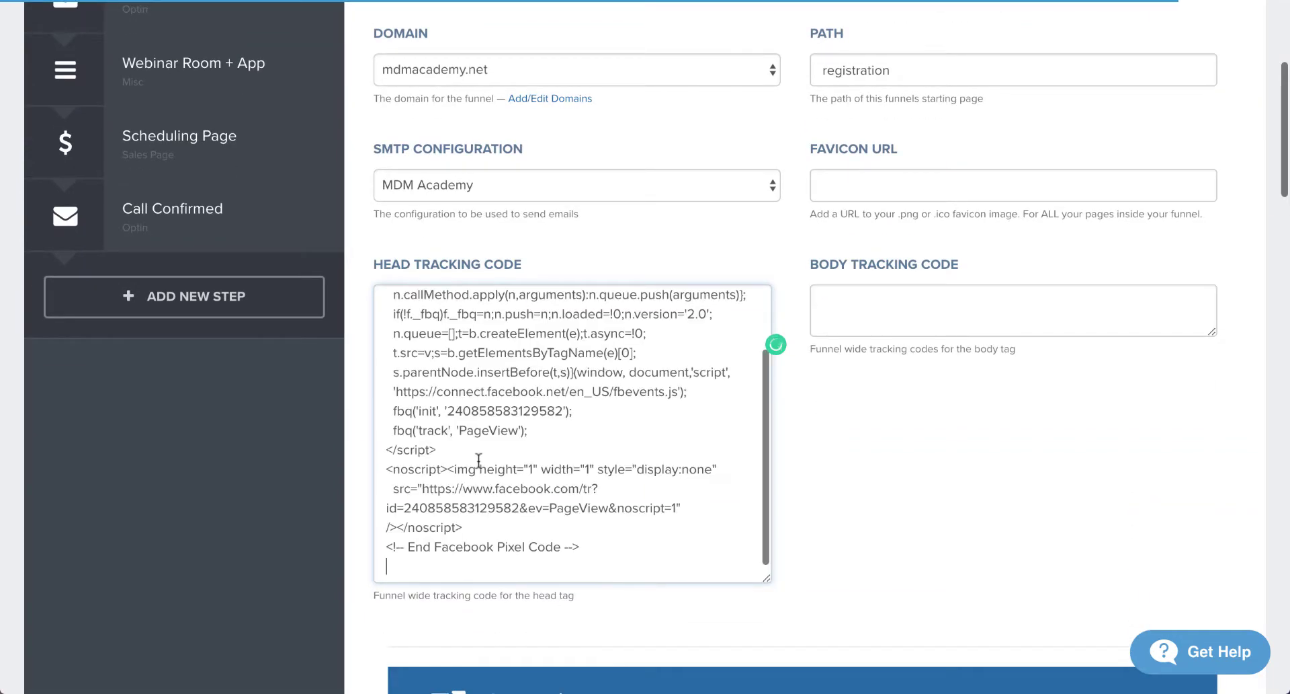
# - Check the pasted pixel code and save the funnel's updated settings
pyautogui.scroll(5, 484, 461)
pyautogui.scroll(-3, 494, 459)
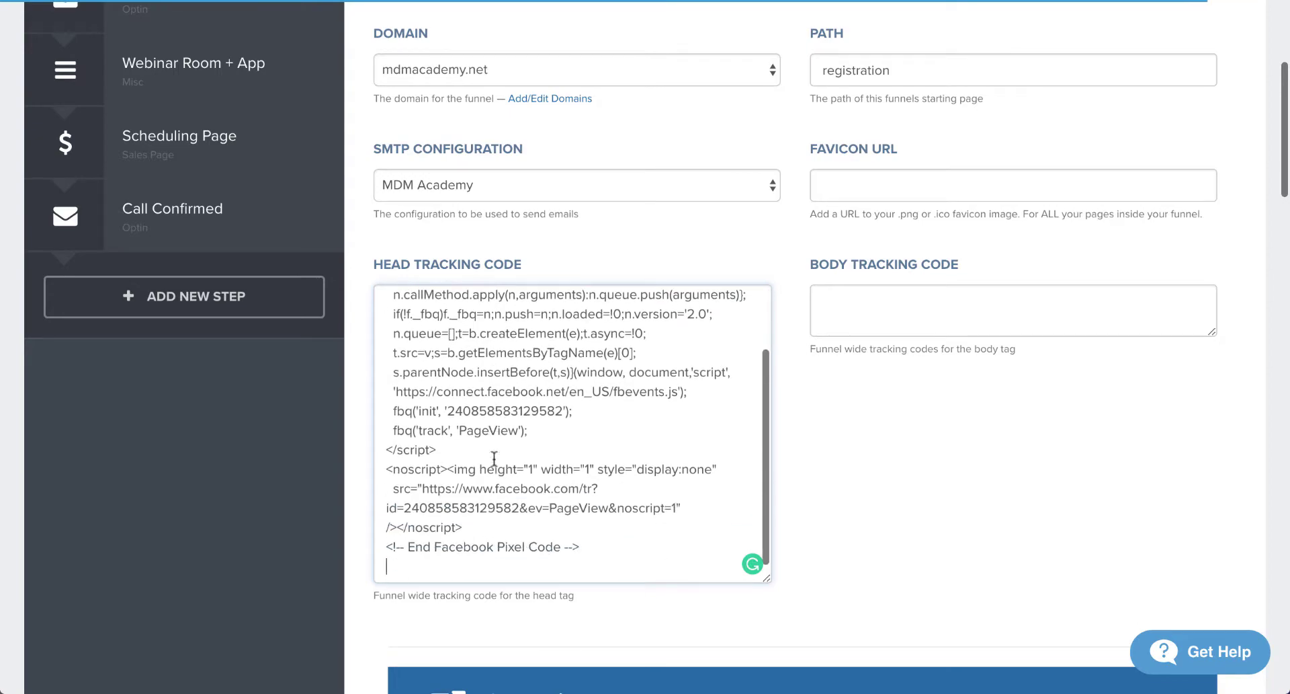
pyautogui.scroll(3, 494, 459)
pyautogui.scroll(-20, 939, 479)
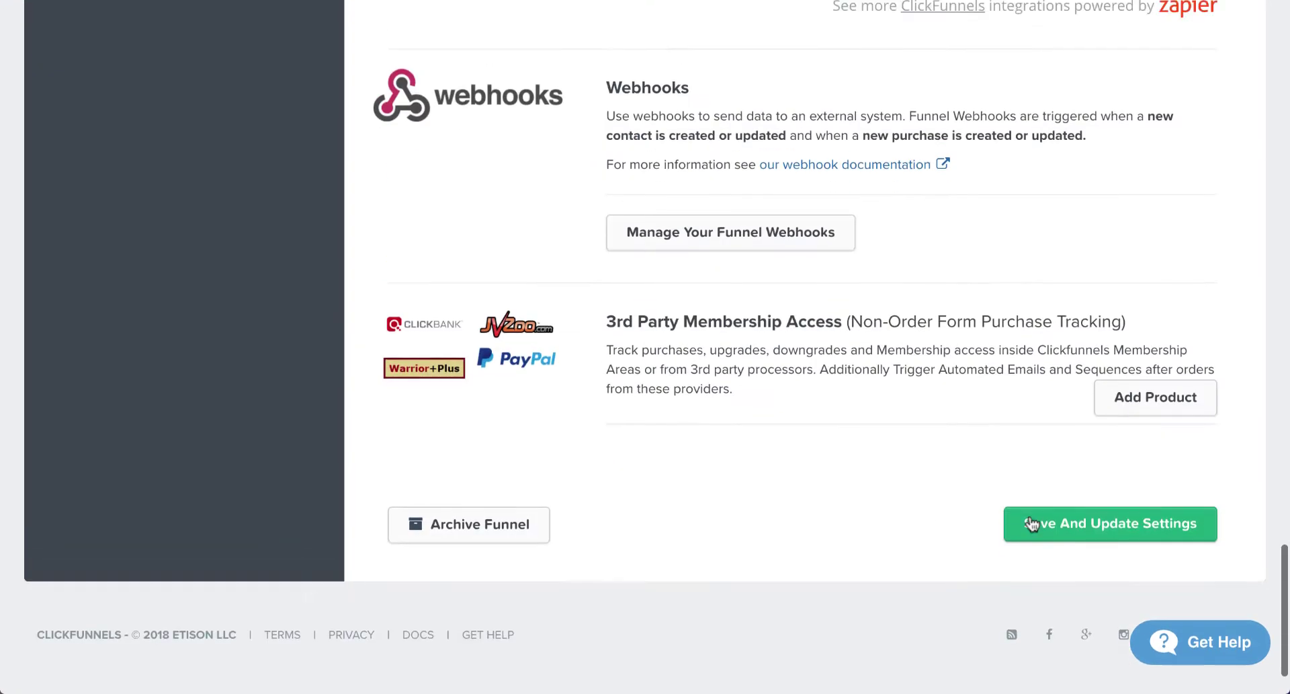
pyautogui.click(1032, 523)
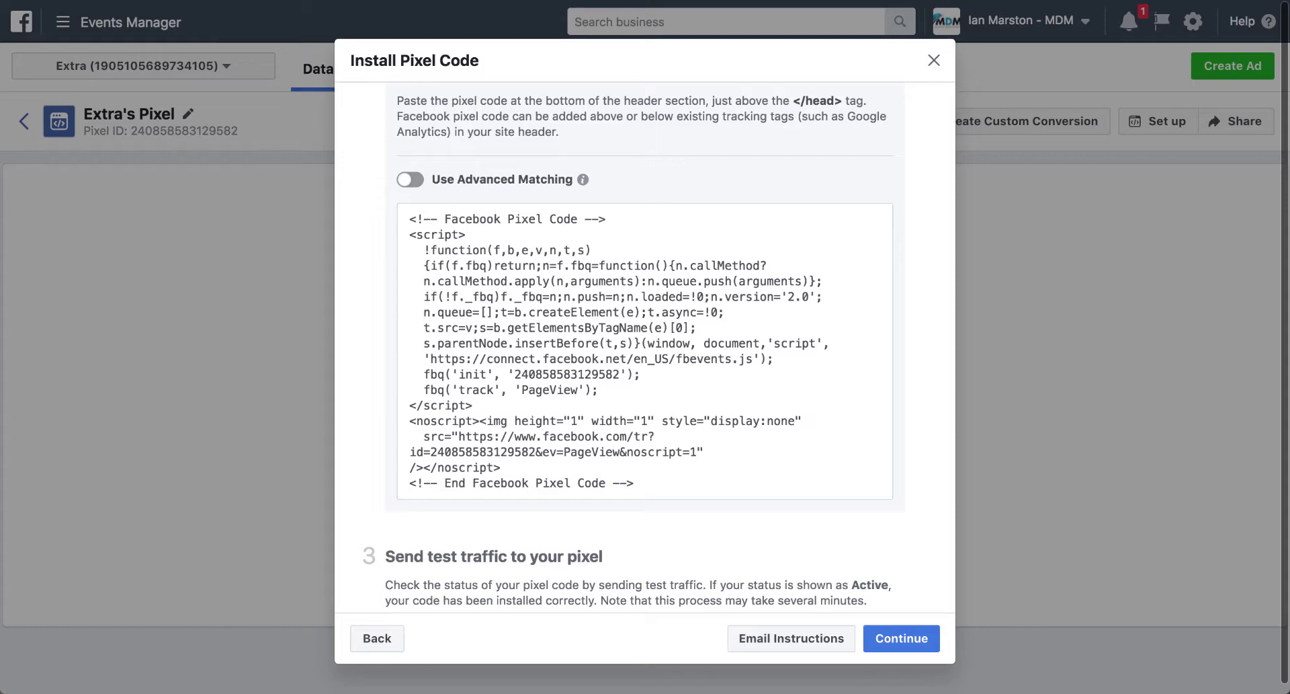
# - Return to Facebook Events Manager and continue the pixel installation to the choice of events to track
pyautogui.click(591, 437)
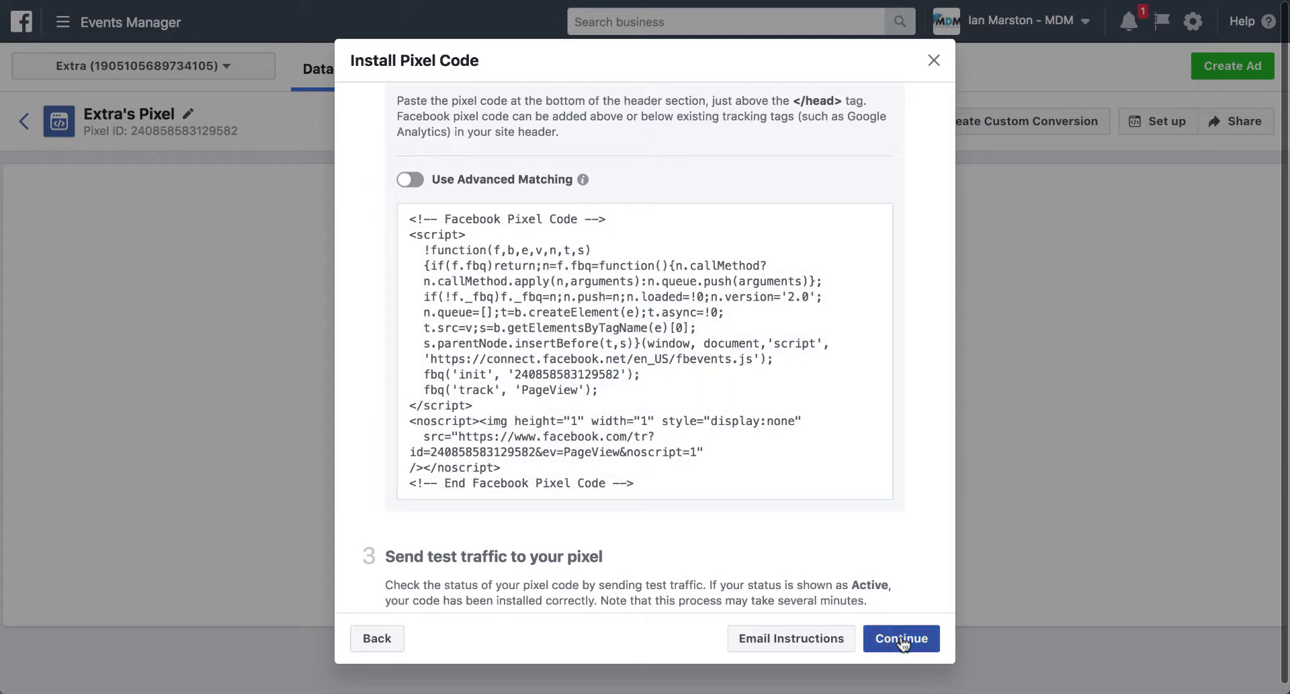
pyautogui.scroll(-1, 786, 504)
pyautogui.scroll(-5, 785, 502)
pyautogui.click(897, 640)
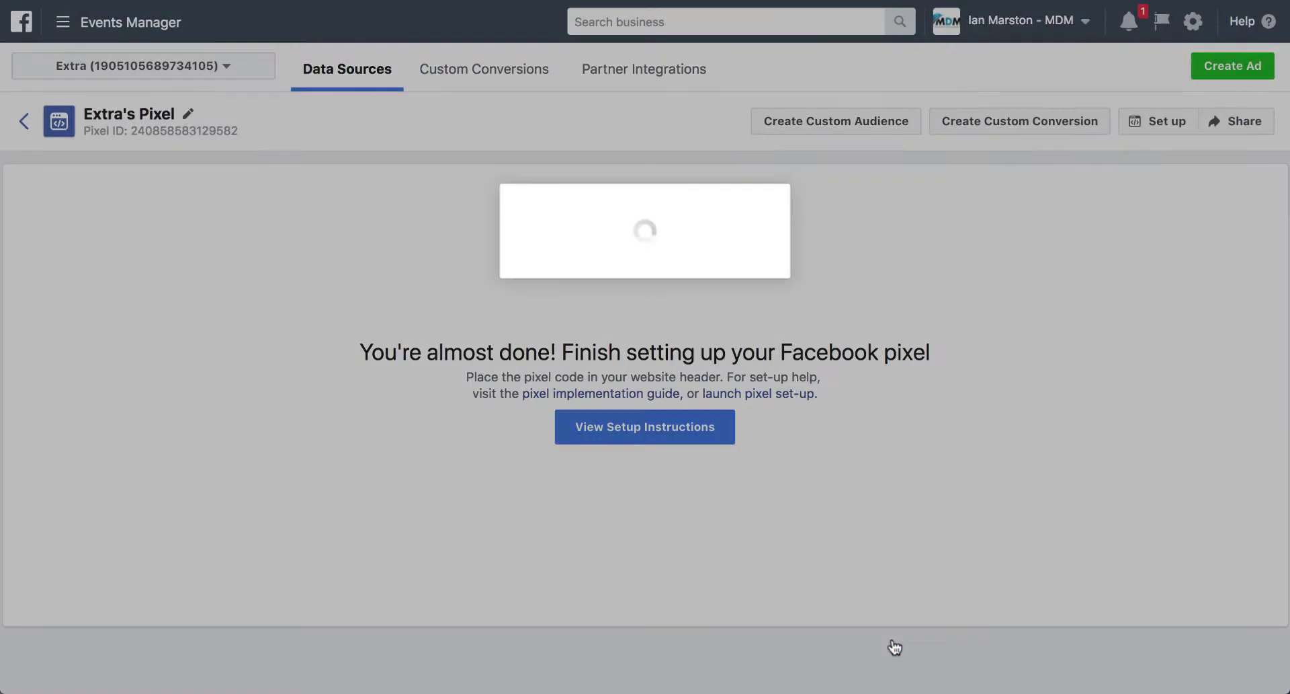
pyautogui.scroll(-3, 560, 396)
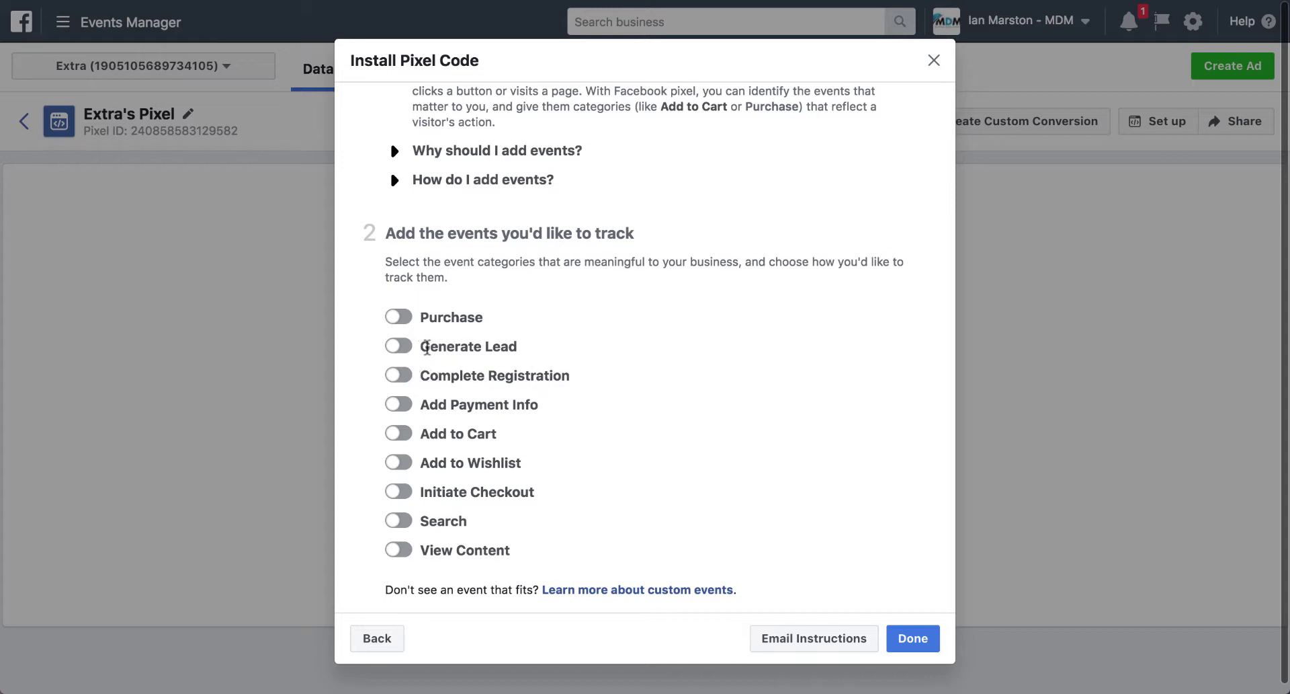
# - Turn on the Generate Lead event and copy its page-load event code without event parameters
pyautogui.moveTo(422, 346); pyautogui.dragTo(511, 344)
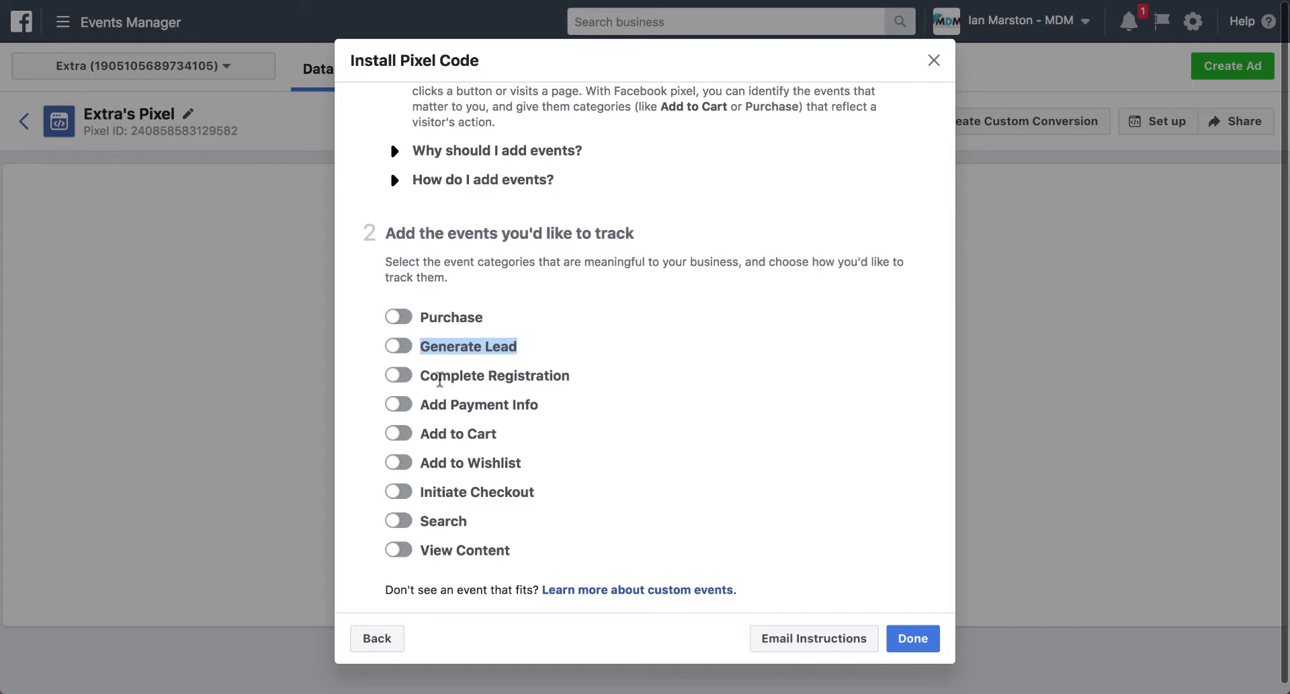
pyautogui.moveTo(422, 375); pyautogui.dragTo(584, 382)
pyautogui.click(585, 381)
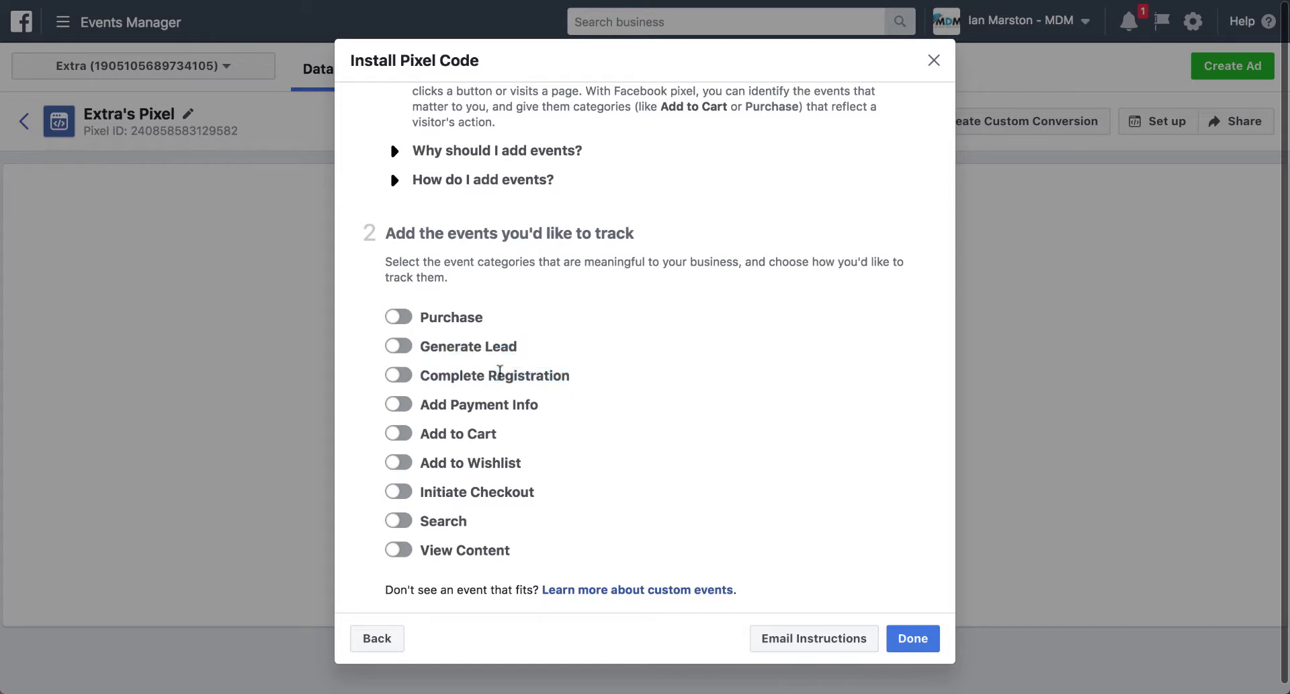
pyautogui.click(398, 347)
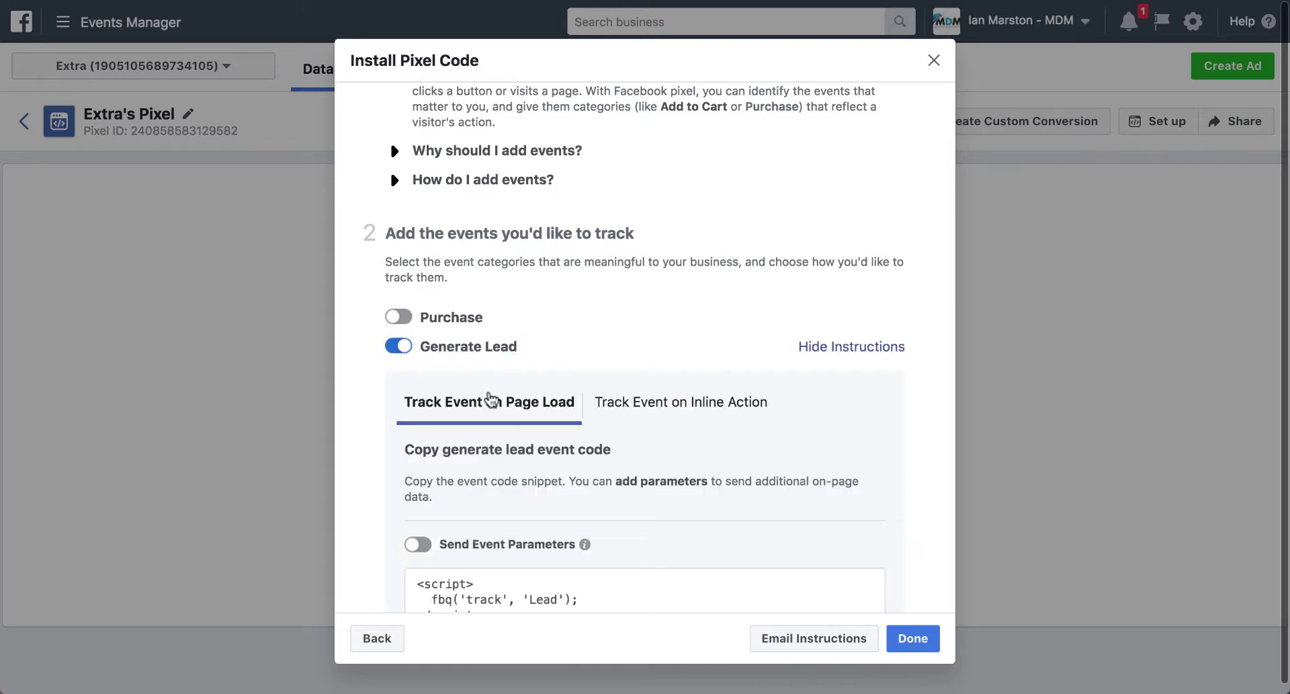
pyautogui.scroll(-2, 578, 376)
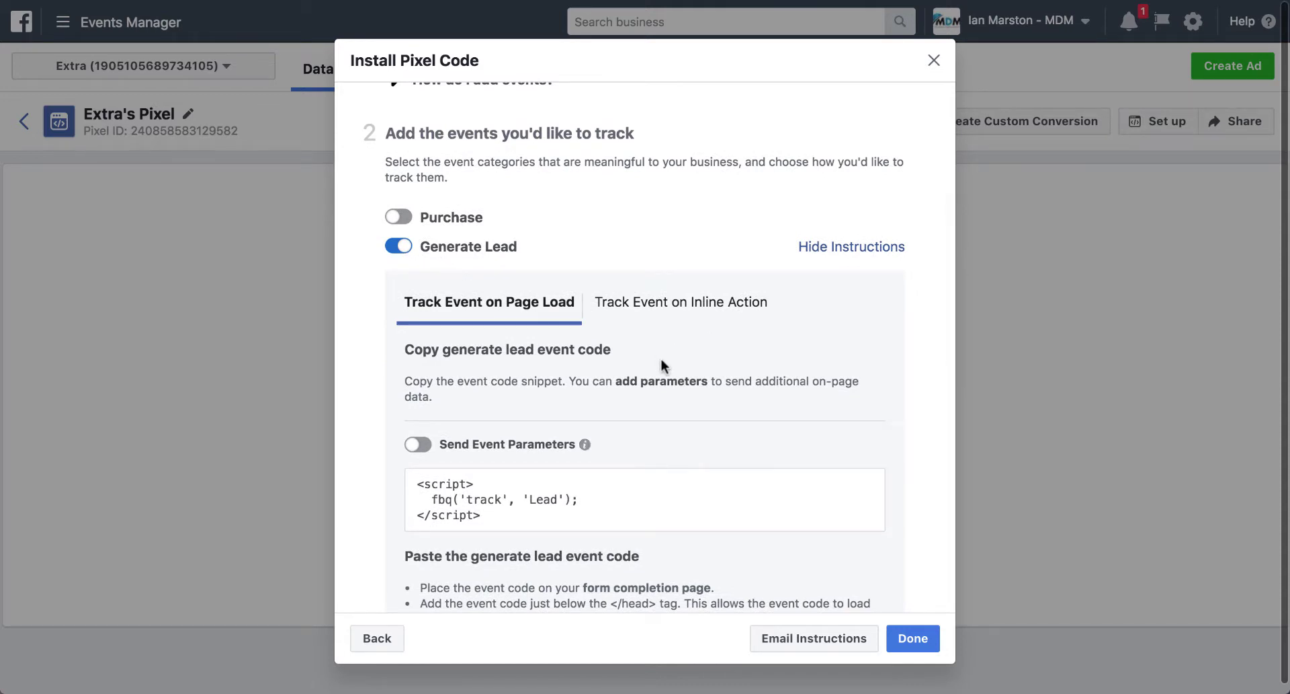
pyautogui.scroll(-3, 661, 366)
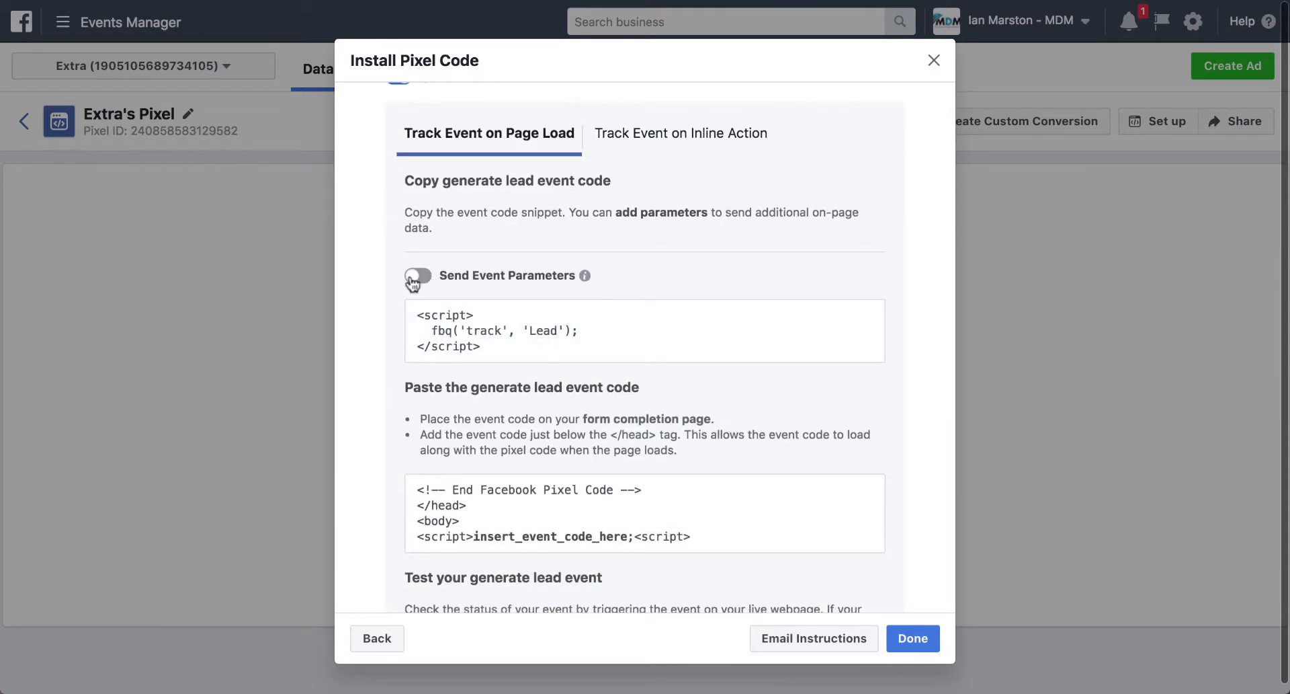
pyautogui.click(446, 330)
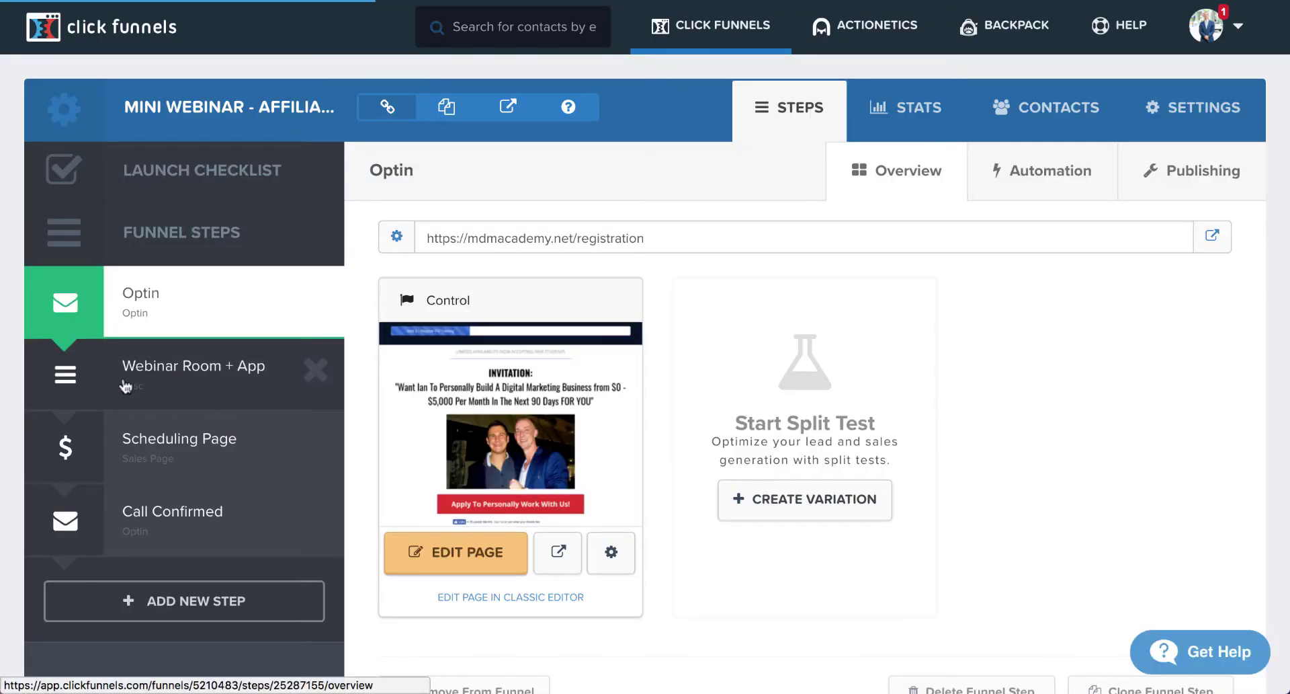
# - Switch to ClickFunnels, edit the Webinar Room + App page and open its tracking code settings
pyautogui.click(170, 381)
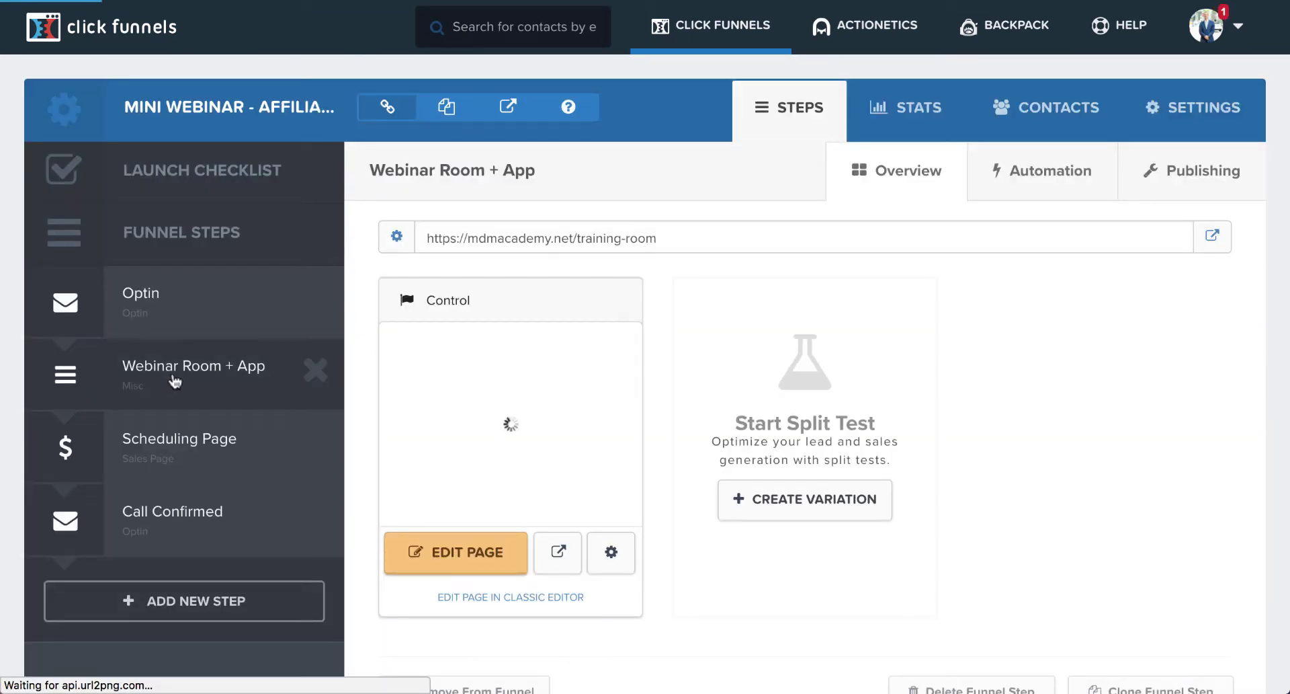
pyautogui.click(435, 554)
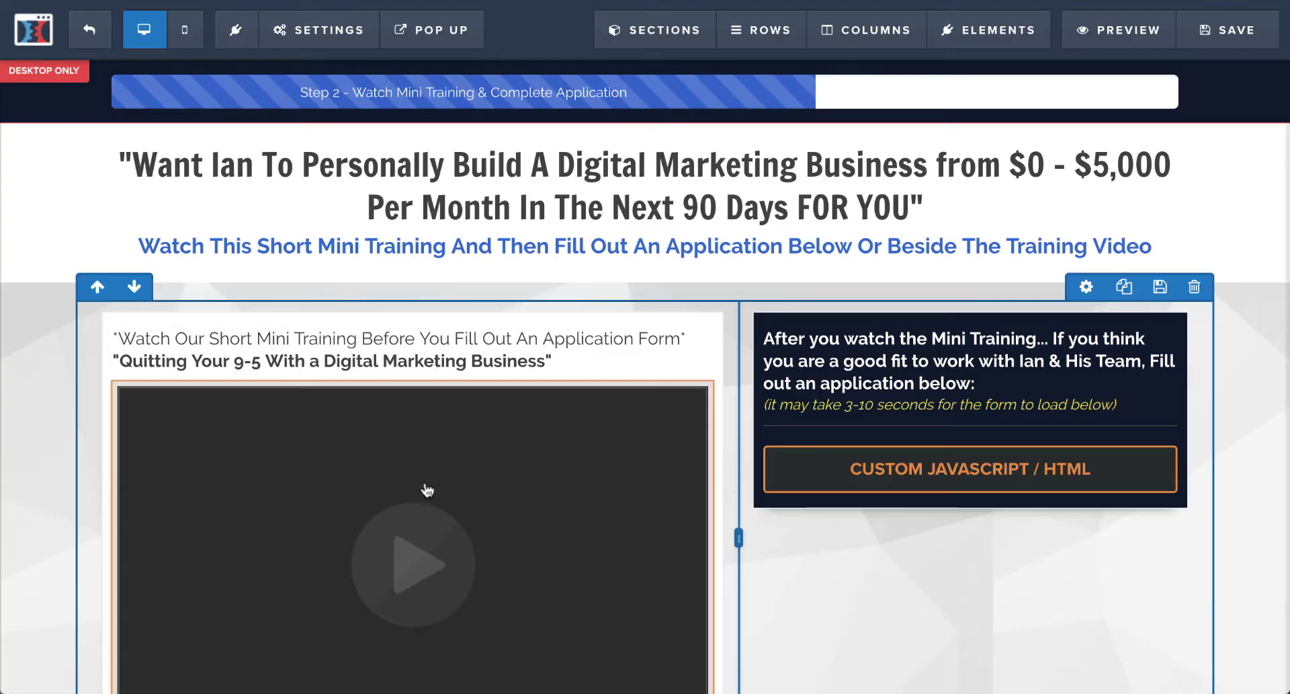
pyautogui.click(326, 24)
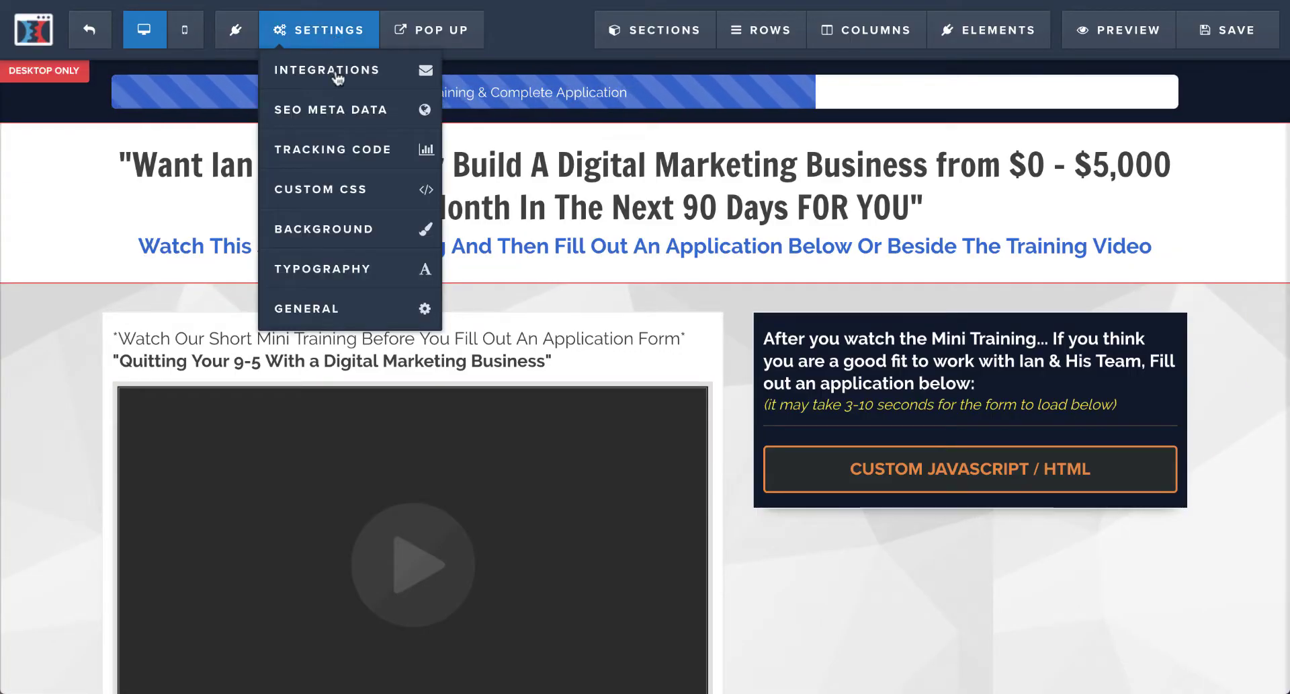
pyautogui.click(347, 159)
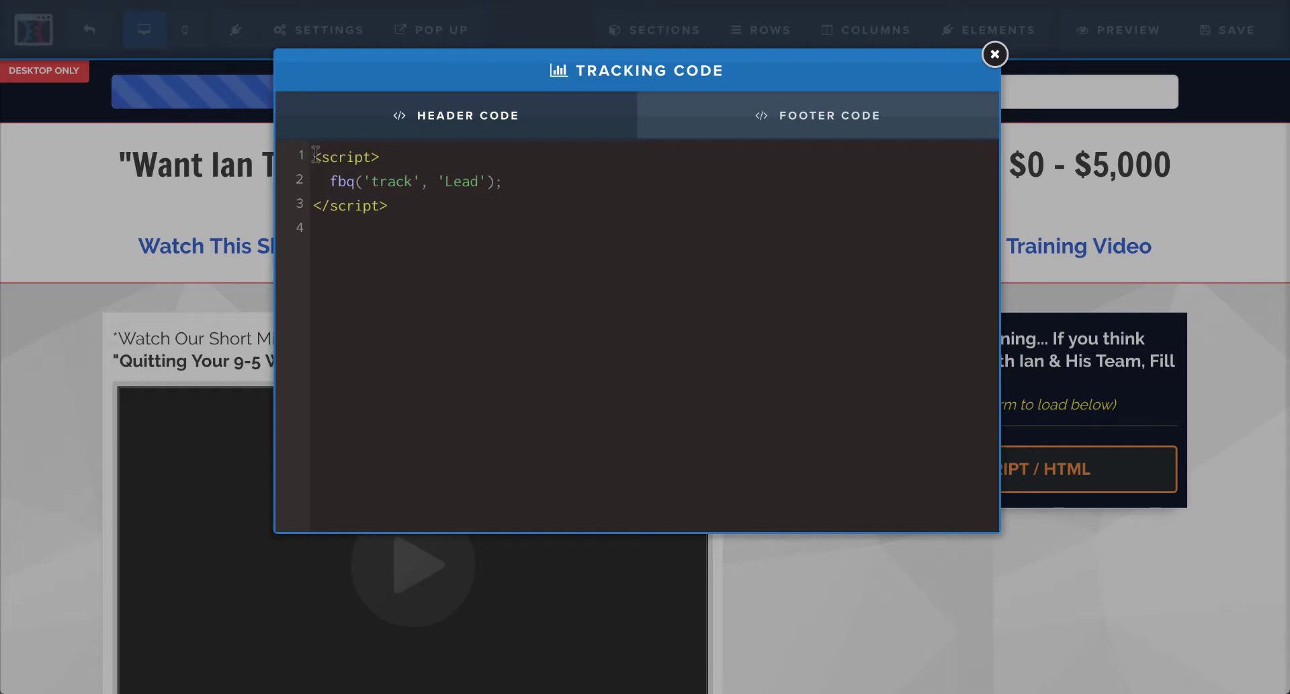
# - Replace the page's header tracking code with the script fbq('track', 'Lead'); and close the tracking code settings
pyautogui.moveTo(314, 153); pyautogui.dragTo(377, 226)
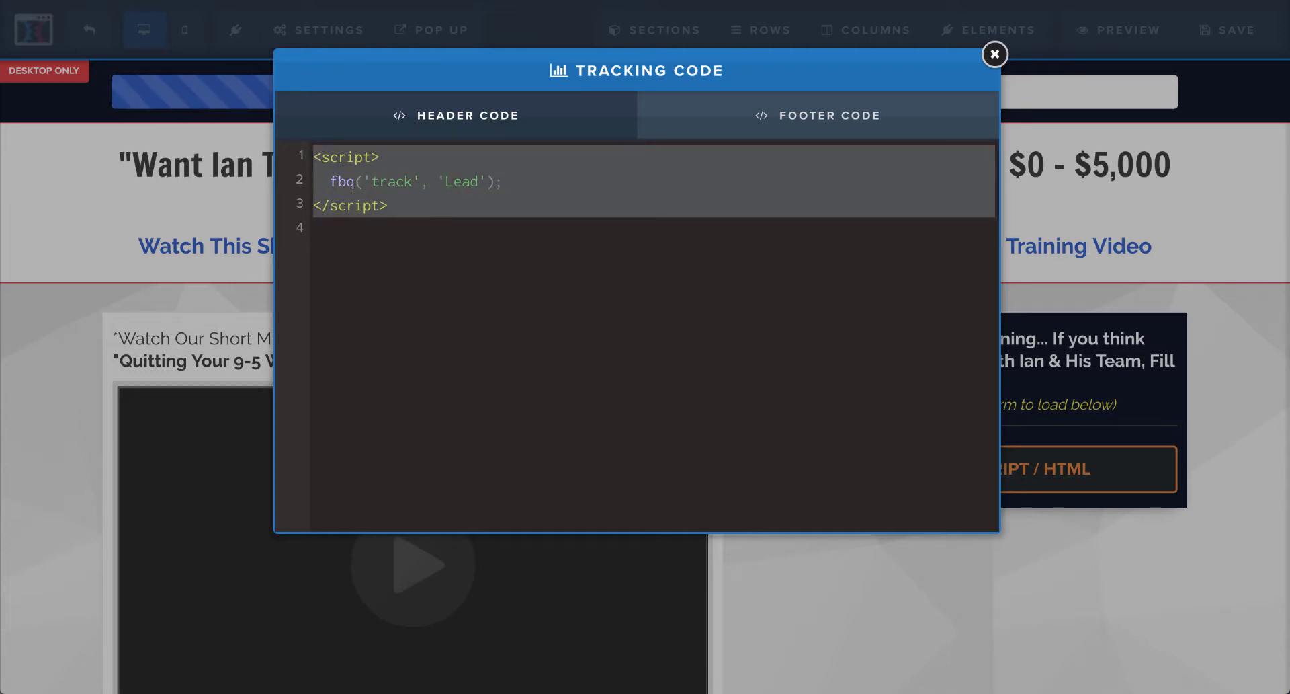
pyautogui.hotkey('ctrl', 'x')
pyautogui.hotkey('ctrl', 'v')
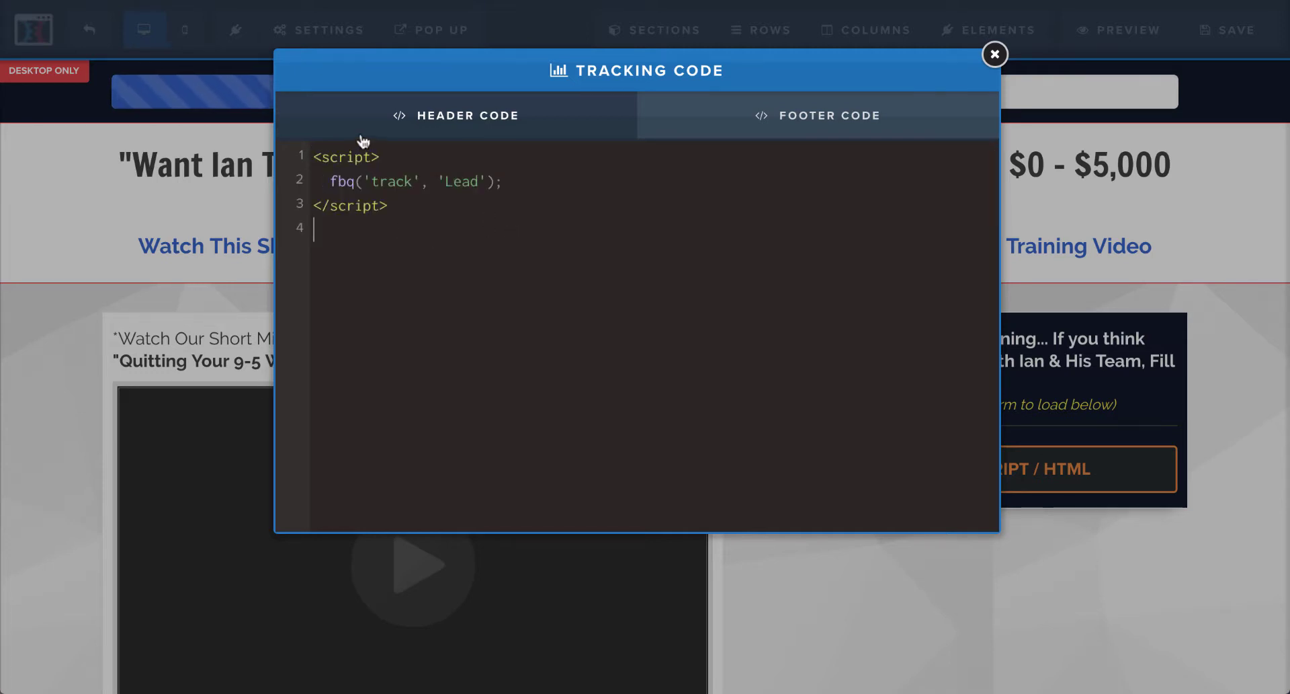
pyautogui.click(995, 54)
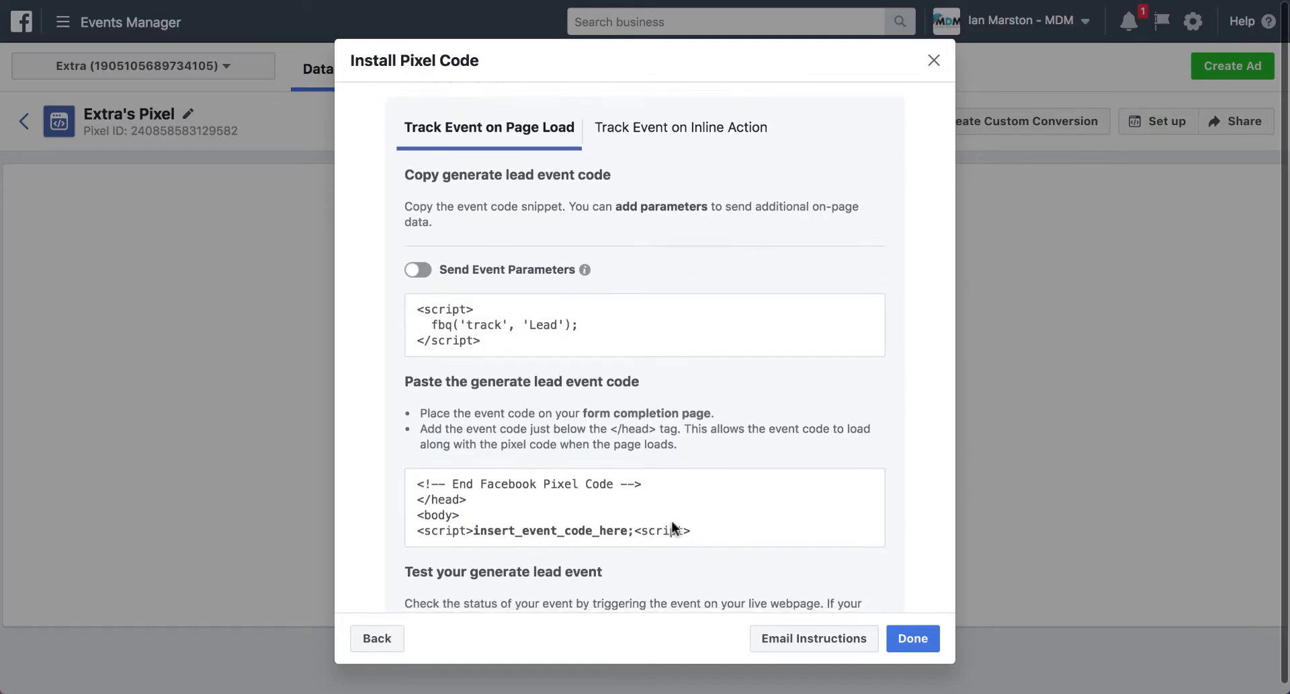
# - Return to Facebook Events Manager, turn off the Generate Lead event and turn on Complete Registration
pyautogui.scroll(2, 628, 498)
pyautogui.click(400, 203)
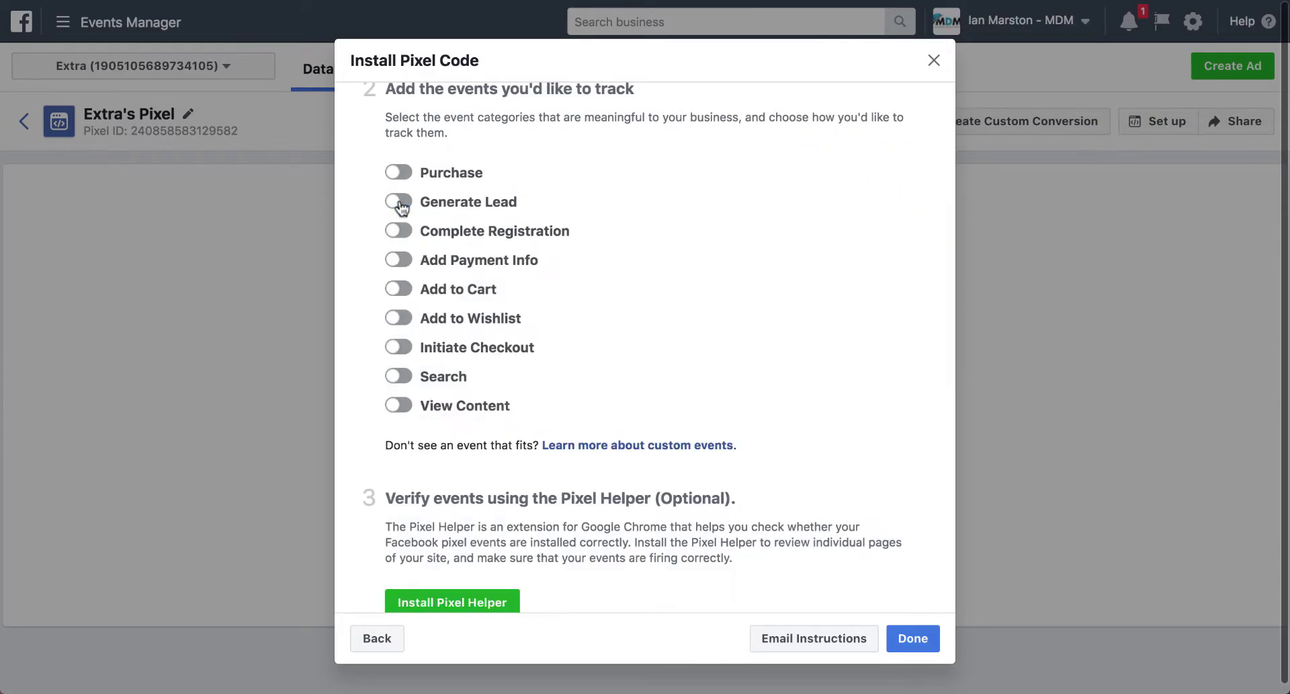
pyautogui.click(400, 231)
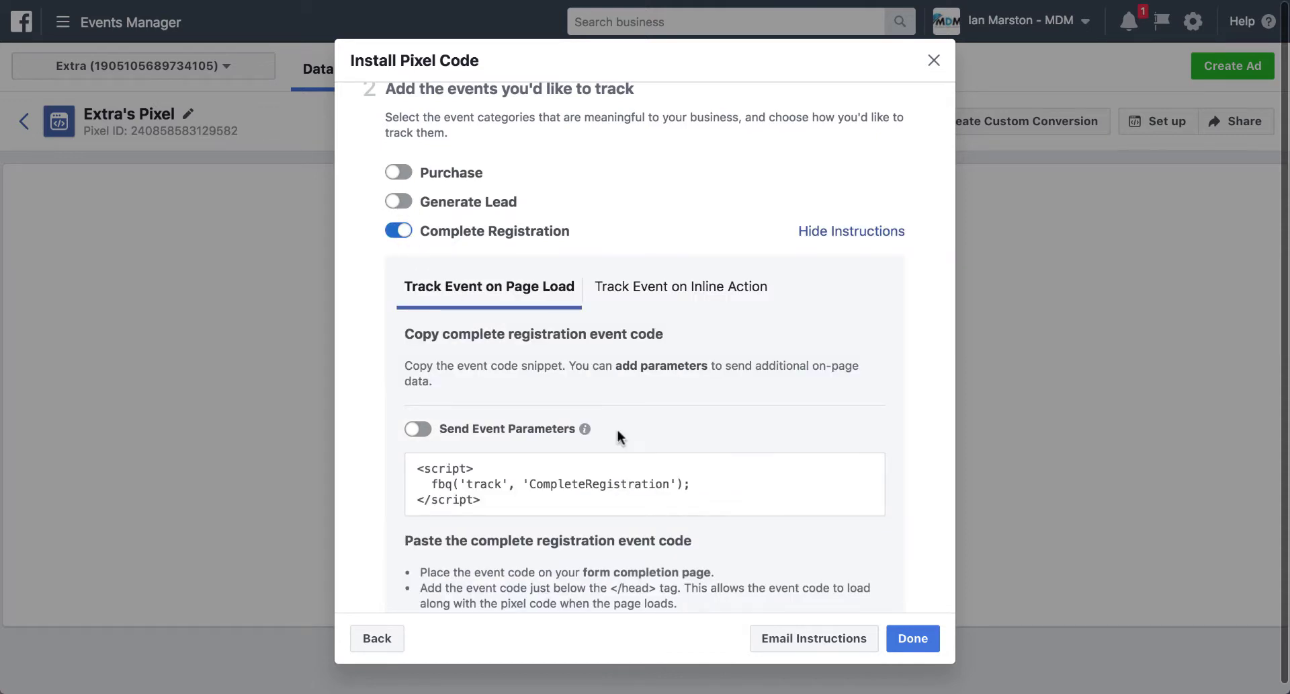
# - Copy the Complete Registration page-load event code to the clipboard without event parameters
pyautogui.scroll(-1, 646, 471)
pyautogui.scroll(-1, 652, 486)
pyautogui.click(591, 357)
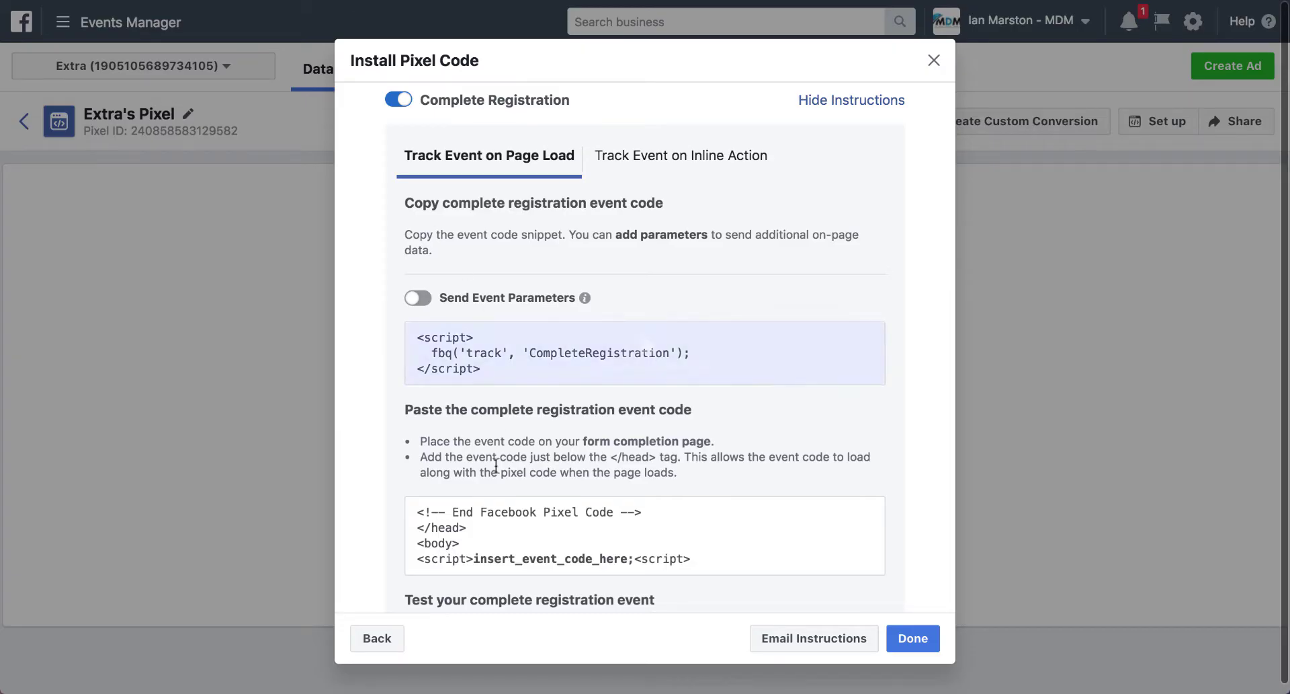
pyautogui.moveTo(582, 327)
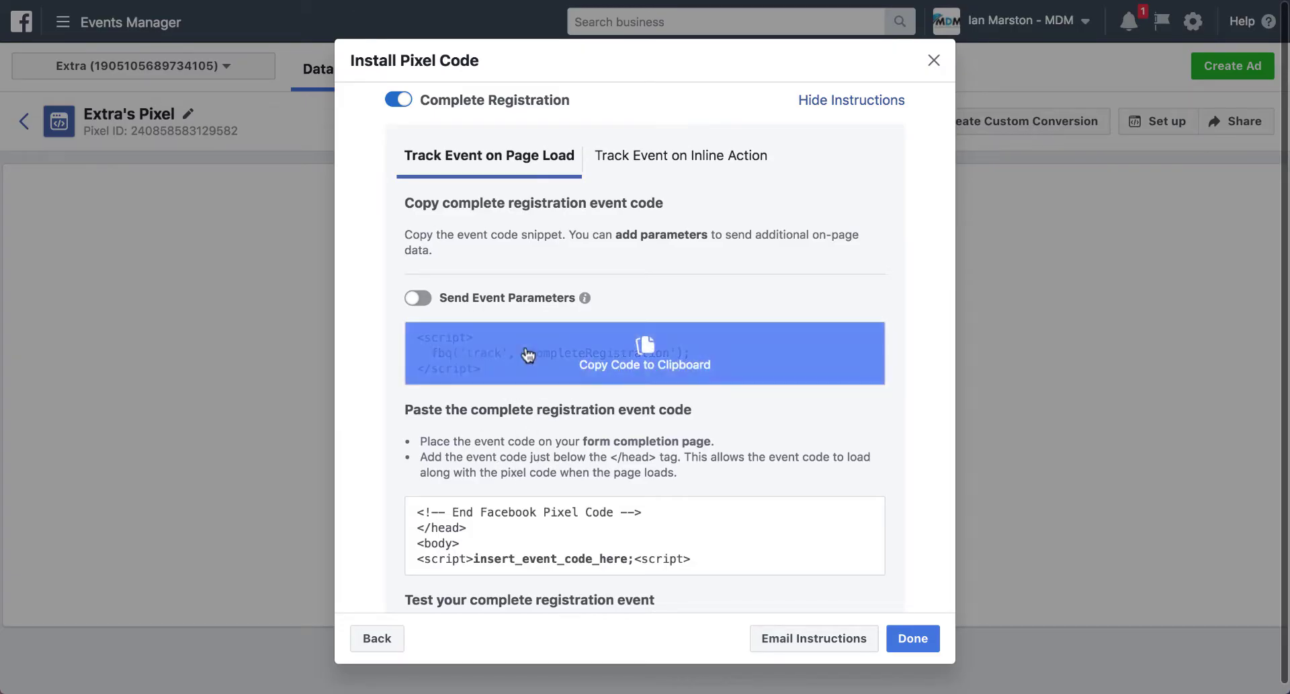
pyautogui.click(528, 354)
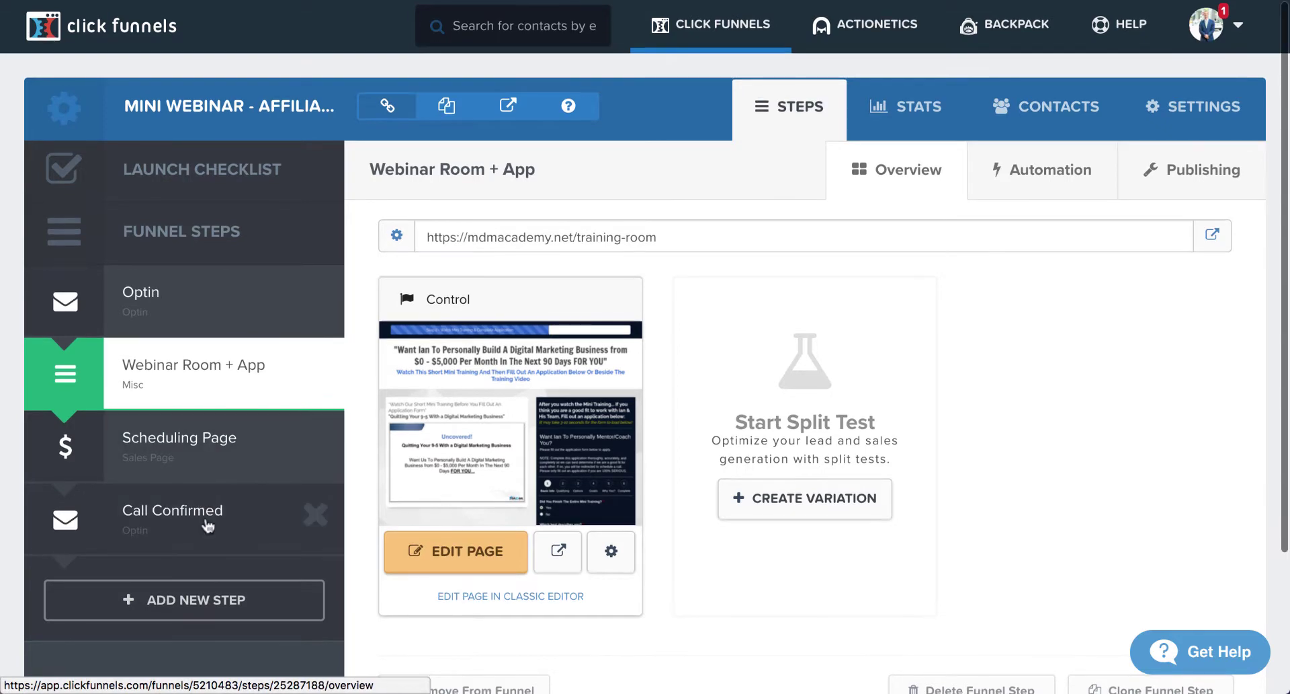
# - Switch to ClickFunnels, open the Call Confirmed funnel step's page for editing and look through its content
pyautogui.click(209, 526)
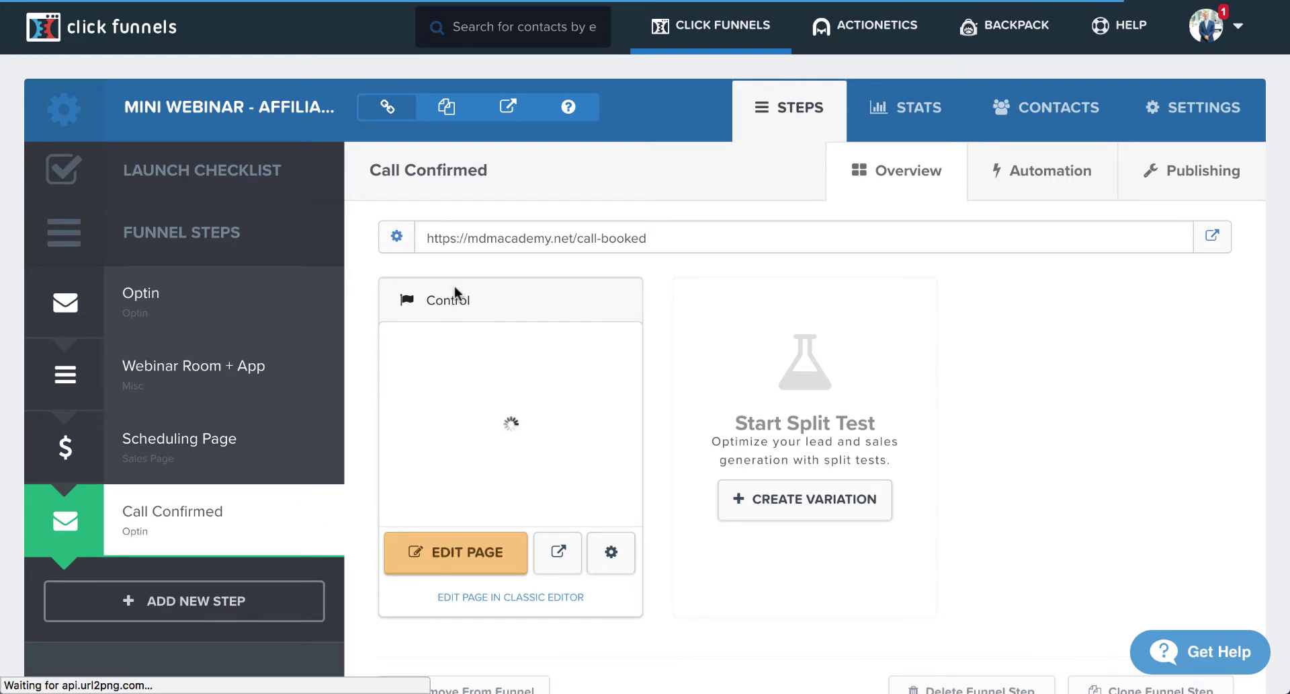
pyautogui.click(458, 563)
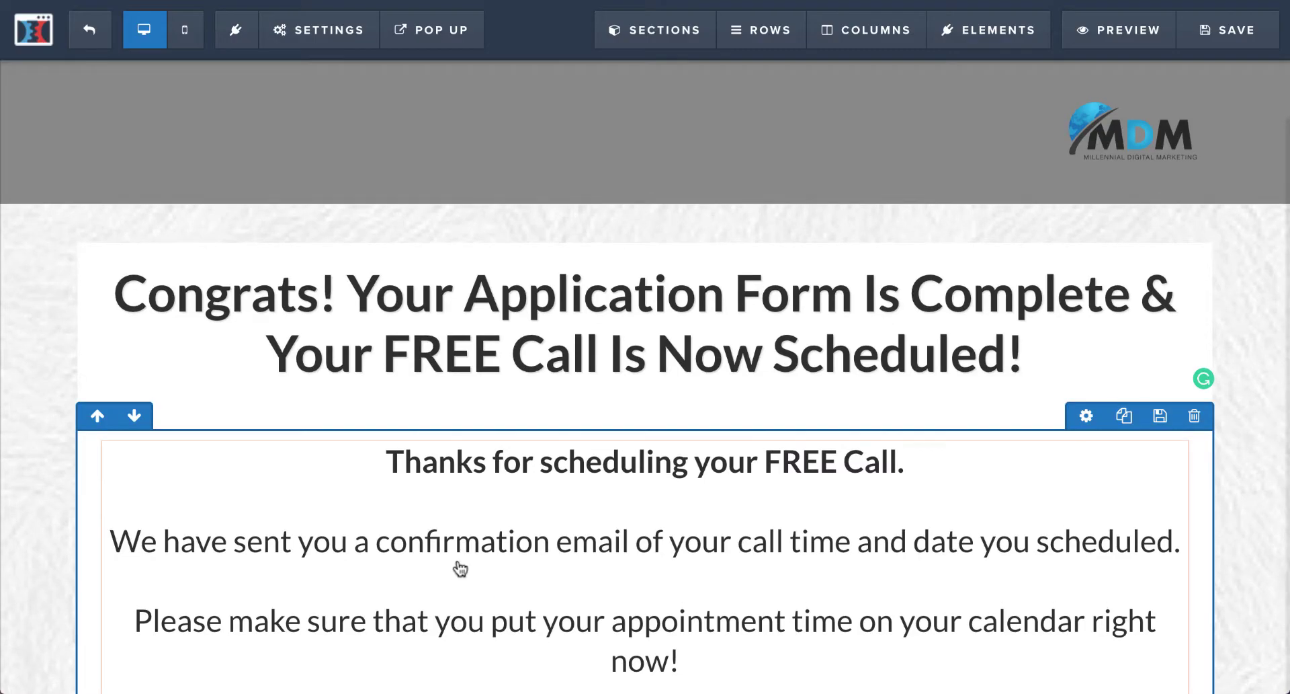
pyautogui.scroll(-15, 578, 357)
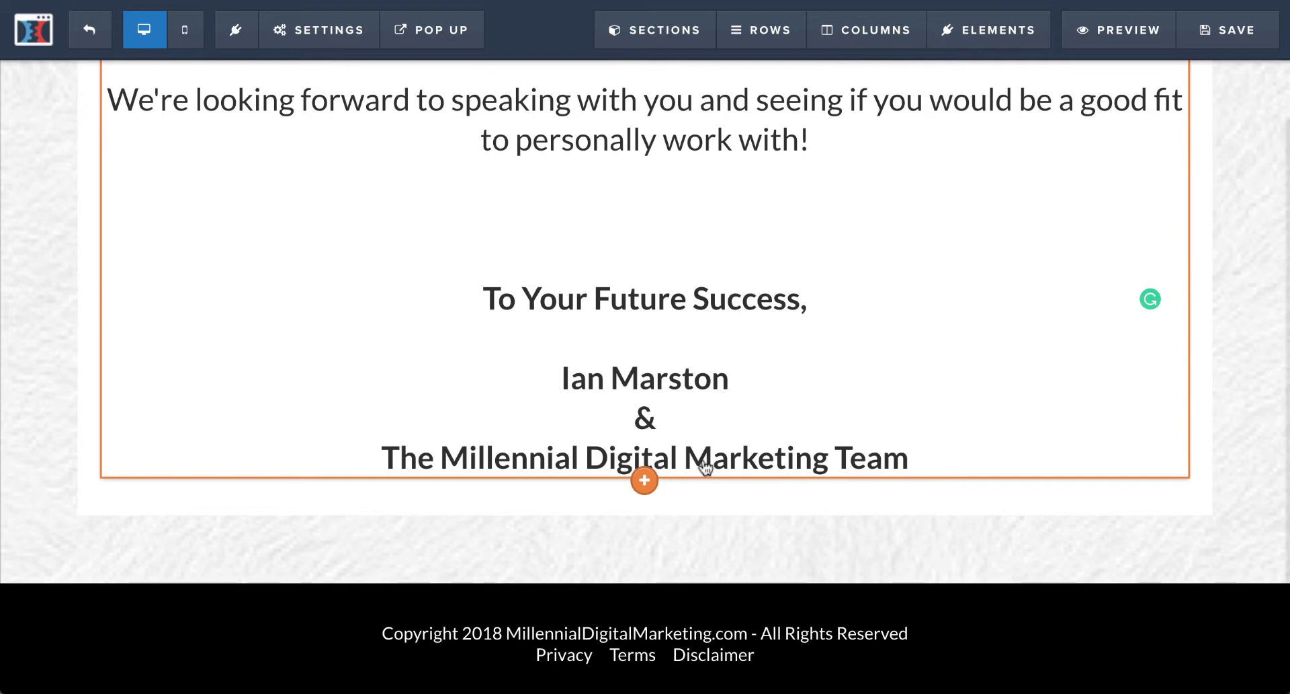
pyautogui.scroll(15, 719, 461)
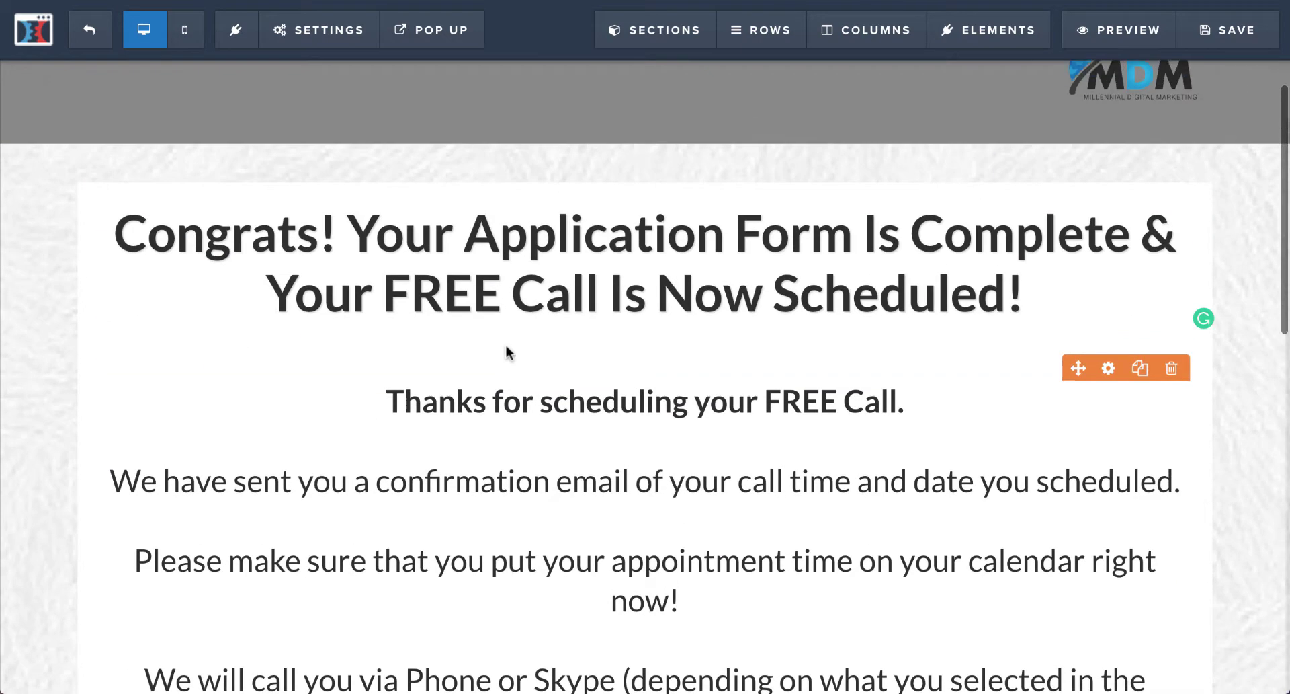
pyautogui.scroll(2, 507, 351)
# - Set the Call Confirmed page's header tracking code to the script fbq('track', 'CompleteRegistration');, save the page and exit the editor
pyautogui.moveTo(316, 29)
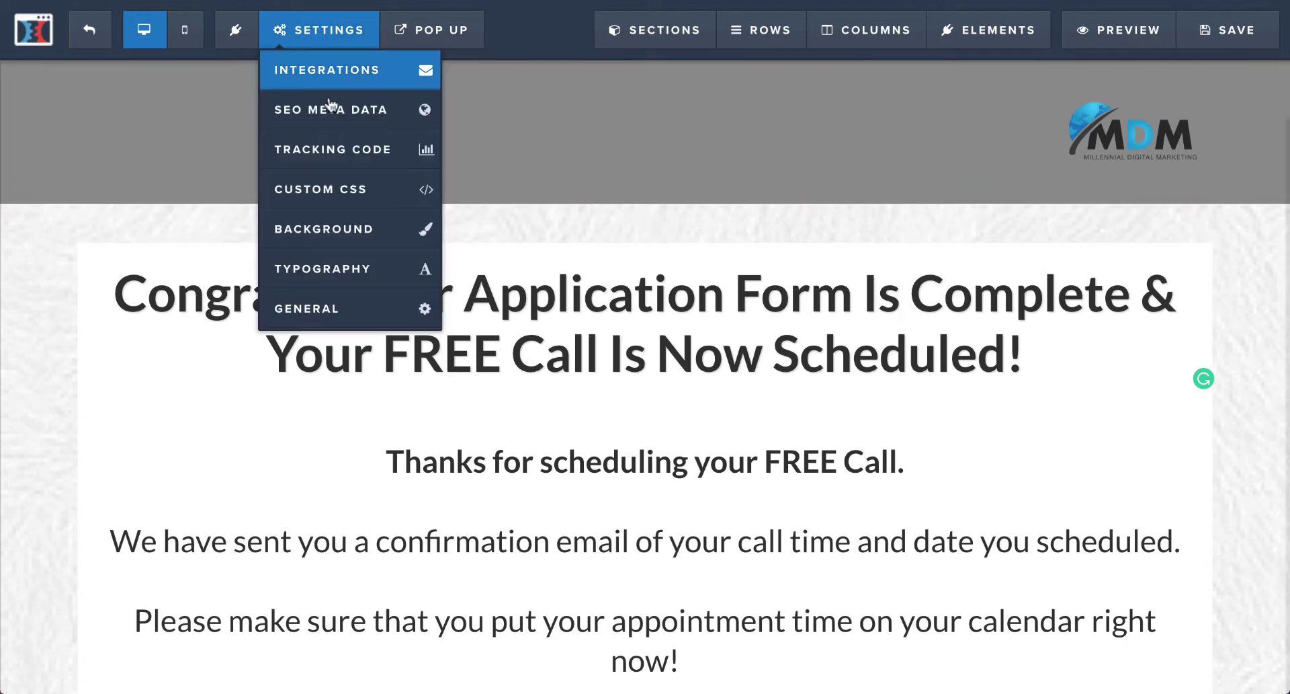
pyautogui.click(343, 147)
pyautogui.hotkey('ctrl', 'v')
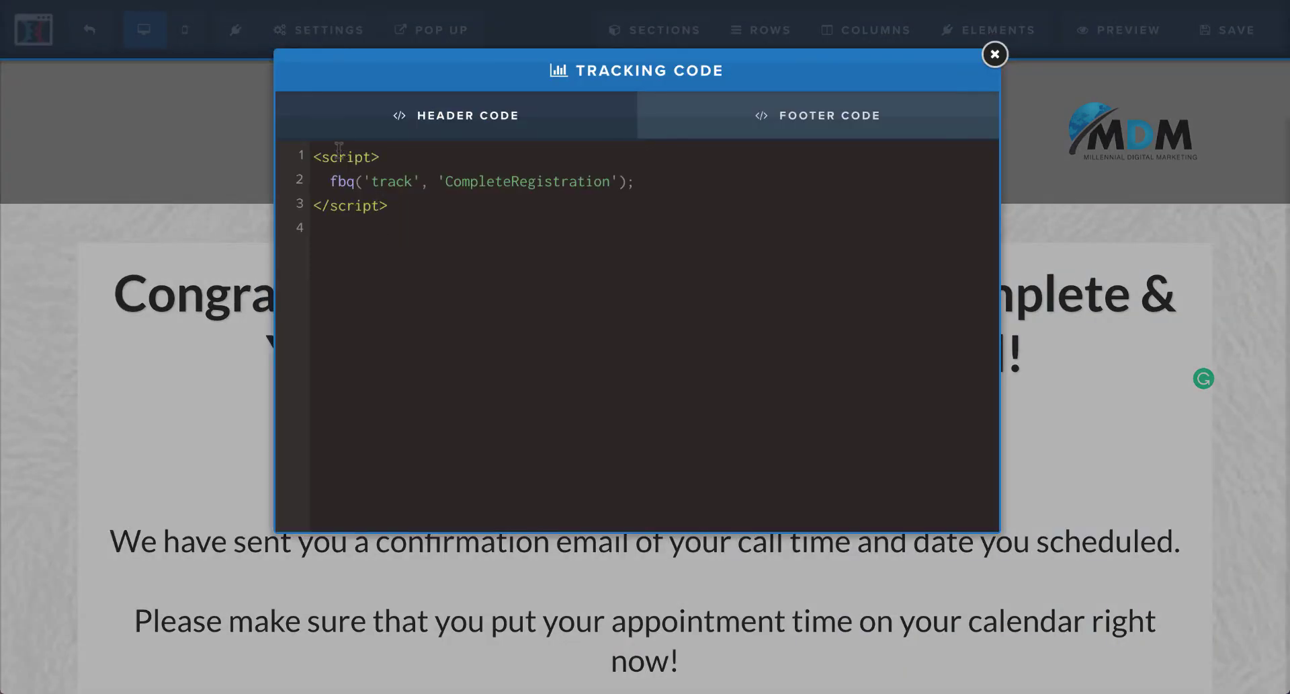
pyautogui.hotkey('ctrl', 'a')
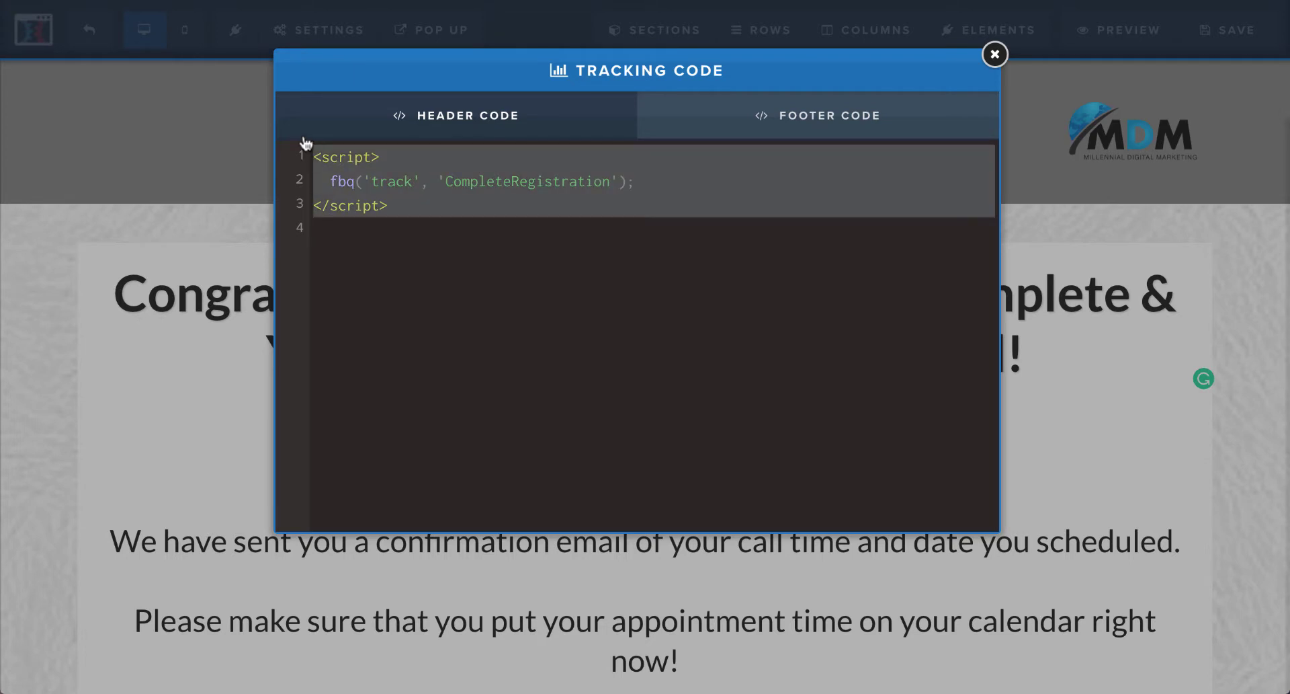
pyautogui.hotkey('ctrl', 'x')
pyautogui.hotkey('ctrl', 'v')
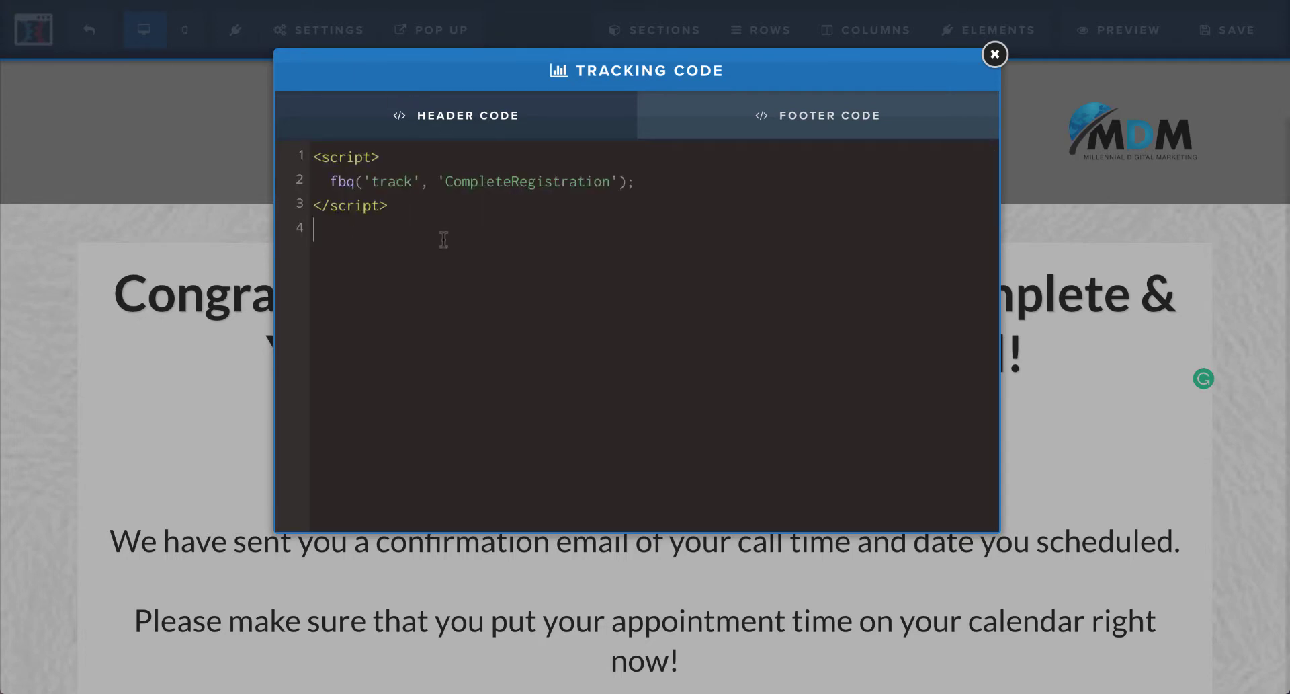
pyautogui.click(995, 54)
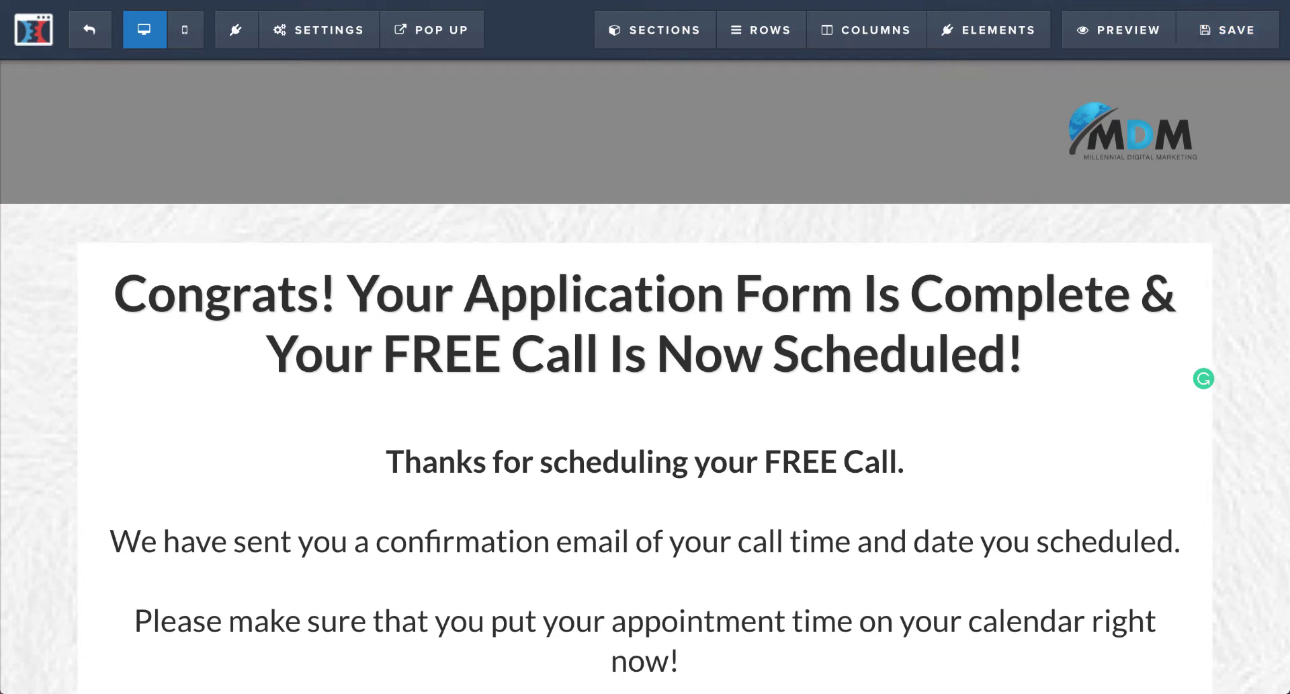
pyautogui.hotkey('ctrl', 's')
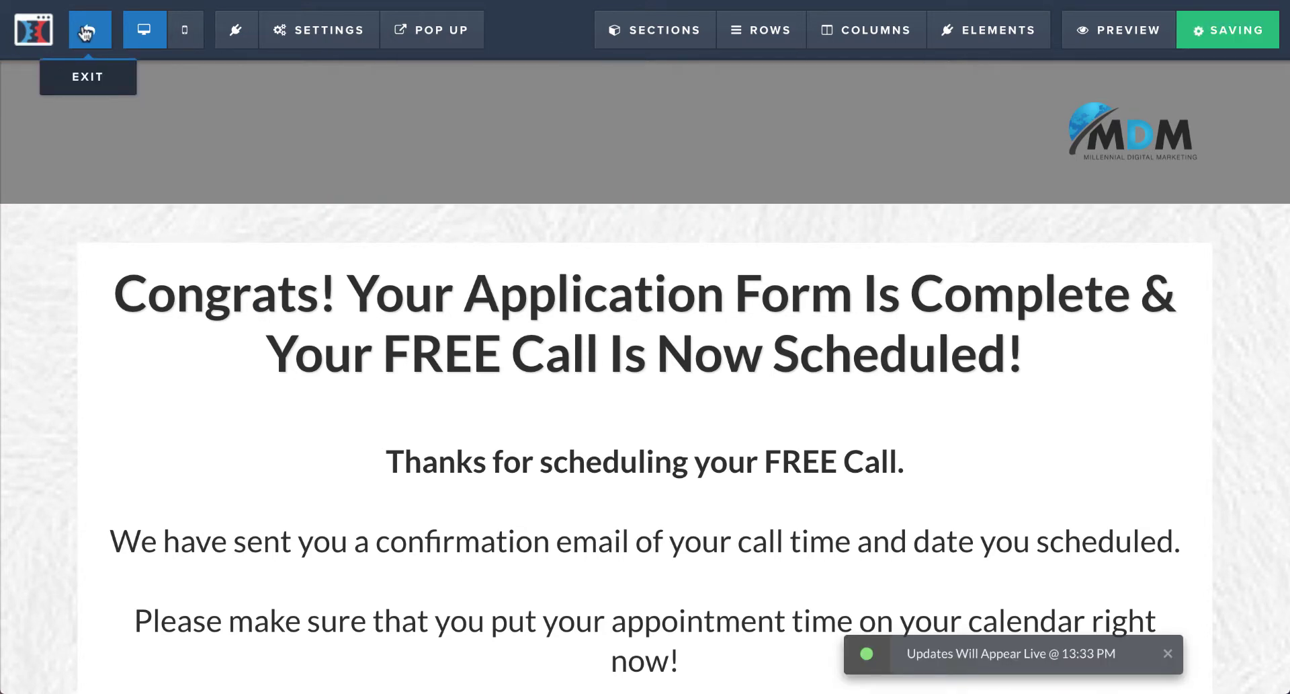
pyautogui.click(85, 32)
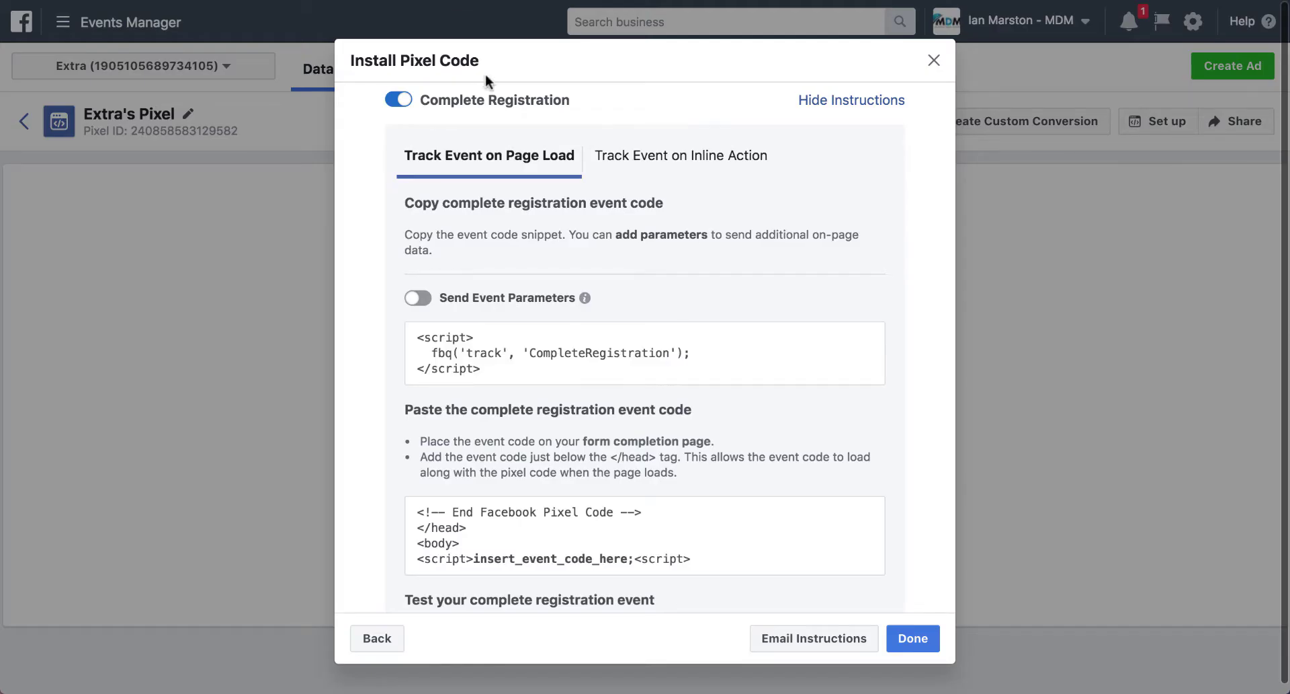
# - Switch to Facebook Events Manager, finish the pixel code installation and reload the pixel page to check its activity
pyautogui.click(925, 641)
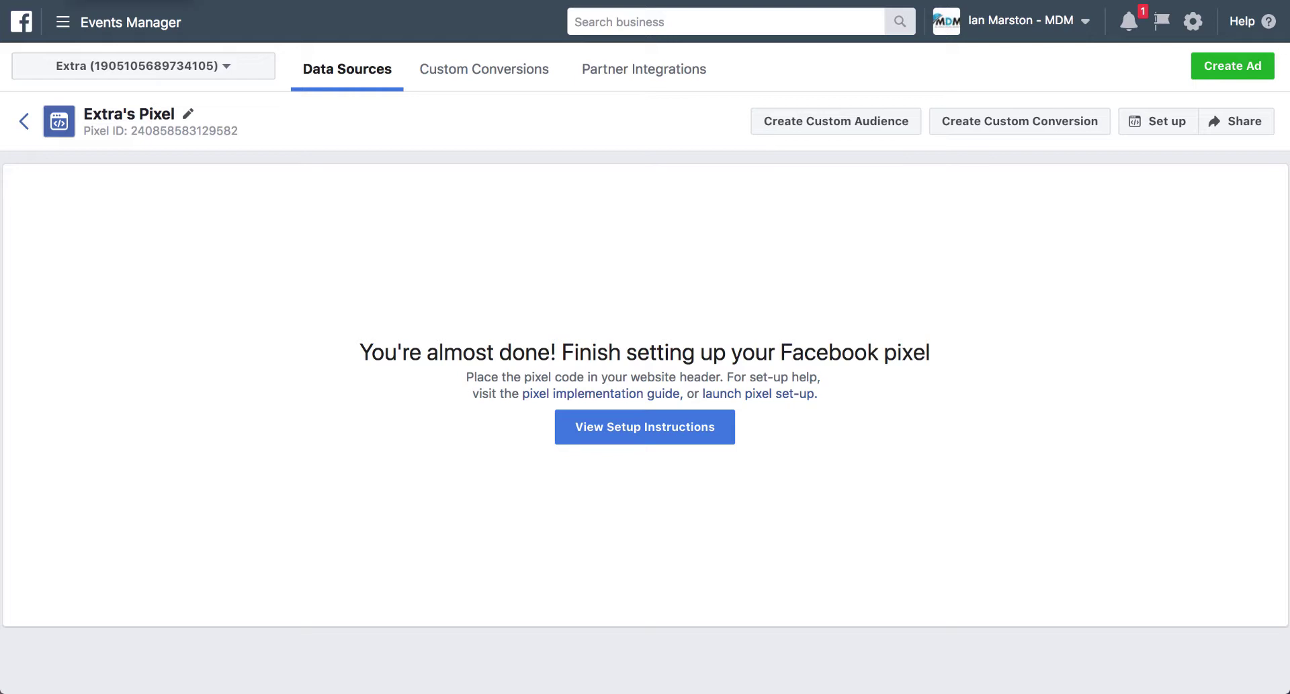
pyautogui.press('super+r')
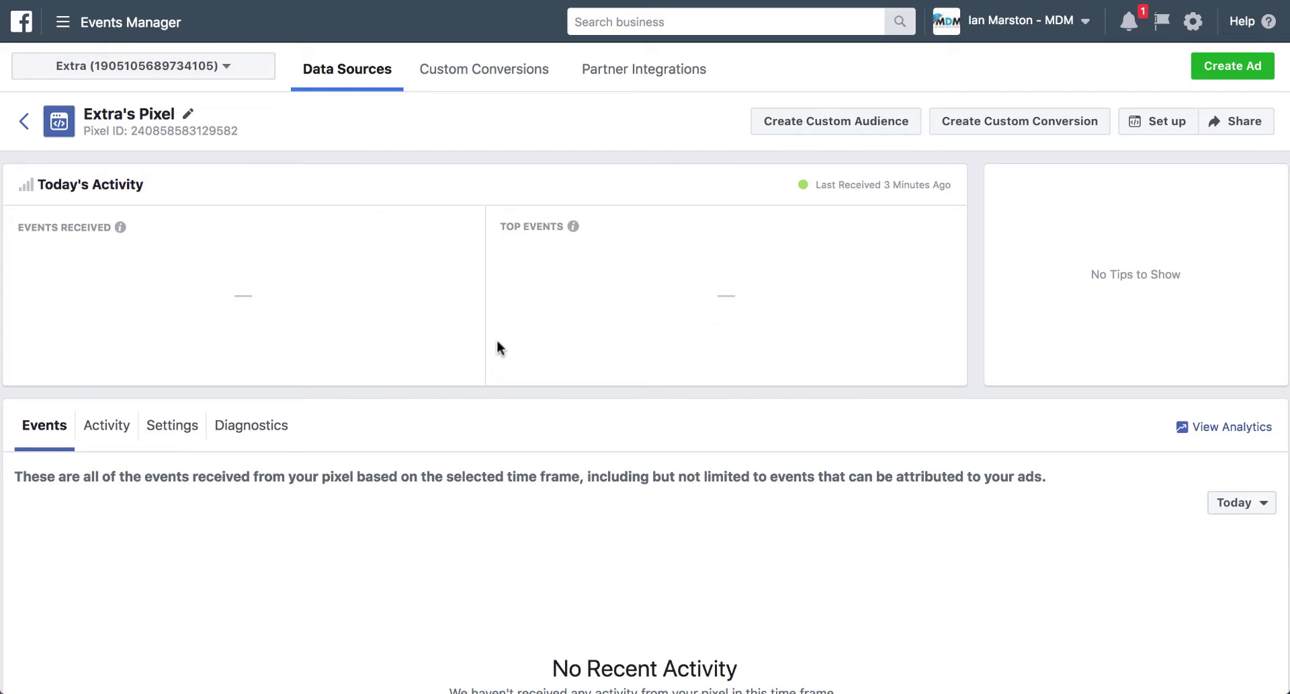
pyautogui.scroll(-5, 567, 386)
pyautogui.scroll(-2, 568, 390)
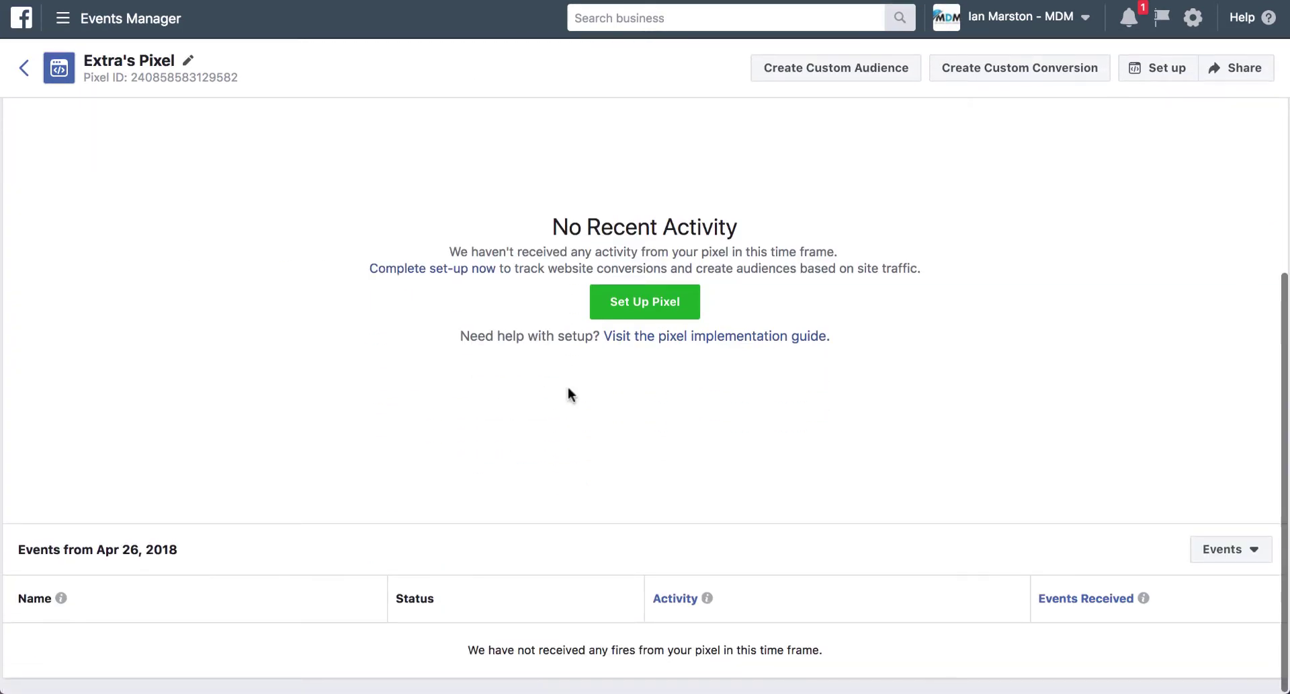
pyautogui.scroll(6, 504, 383)
pyautogui.scroll(2, 504, 380)
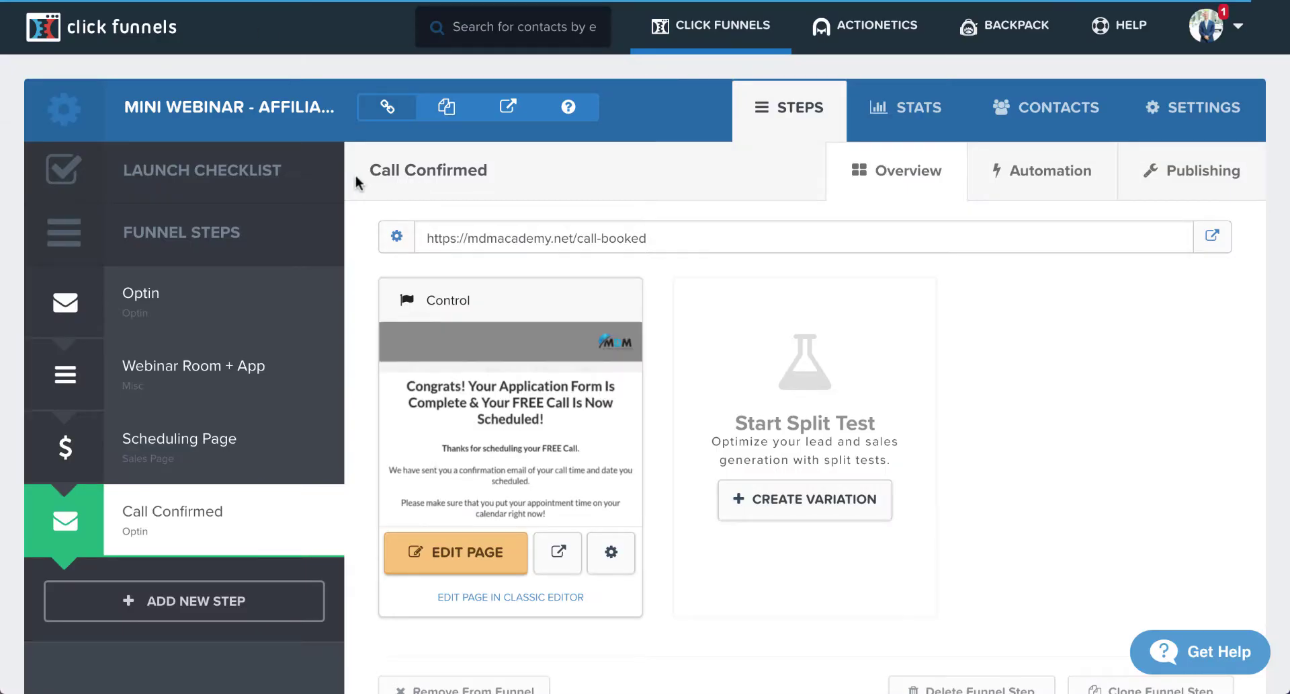
pyautogui.click(180, 324)
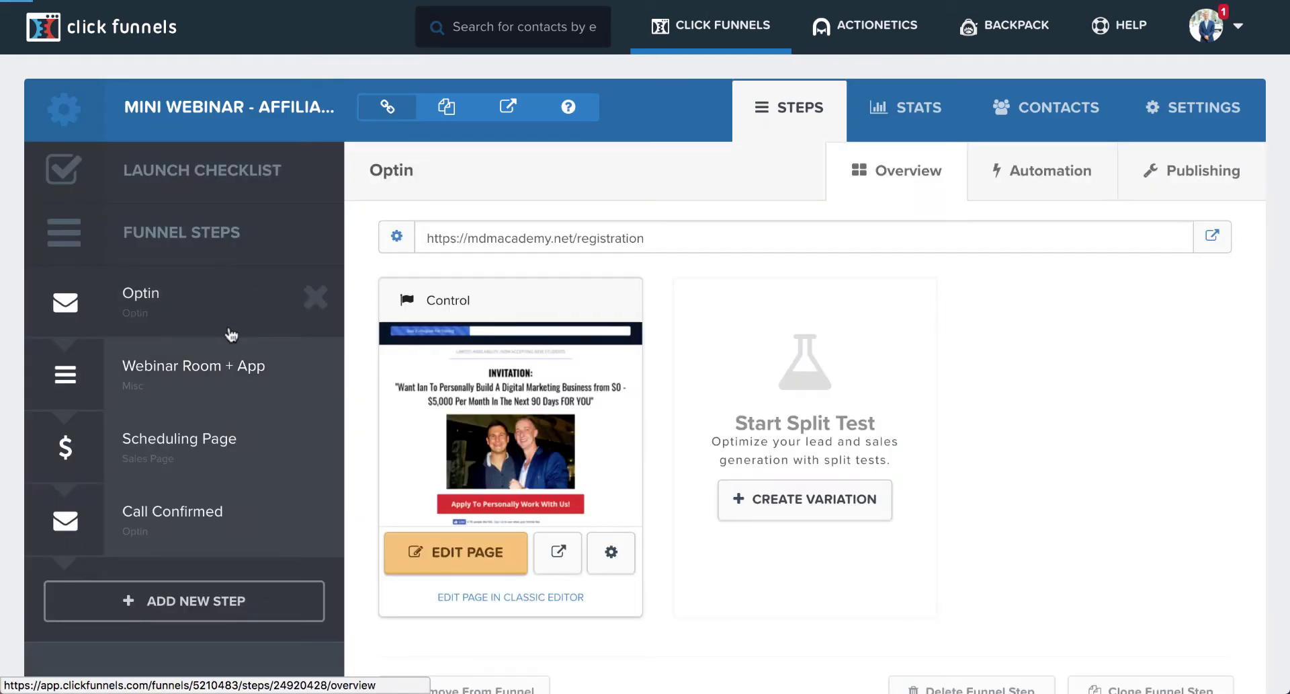
pyautogui.click(232, 334)
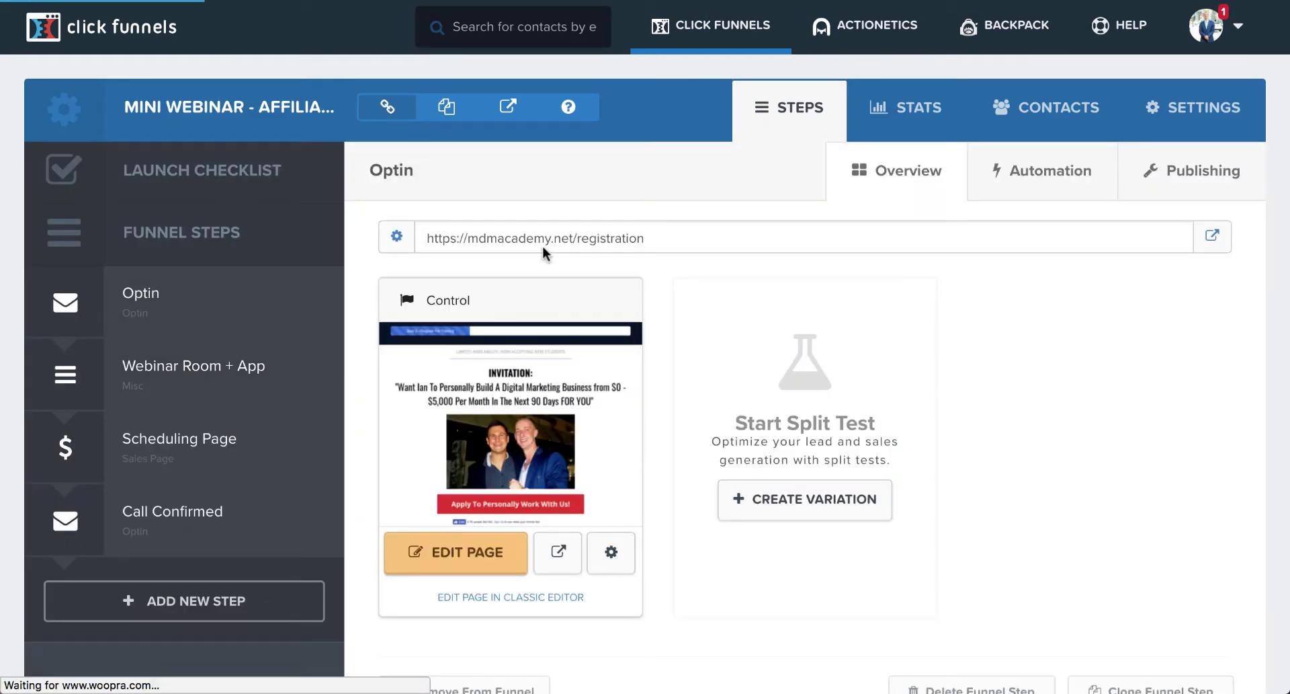
pyautogui.click(545, 236)
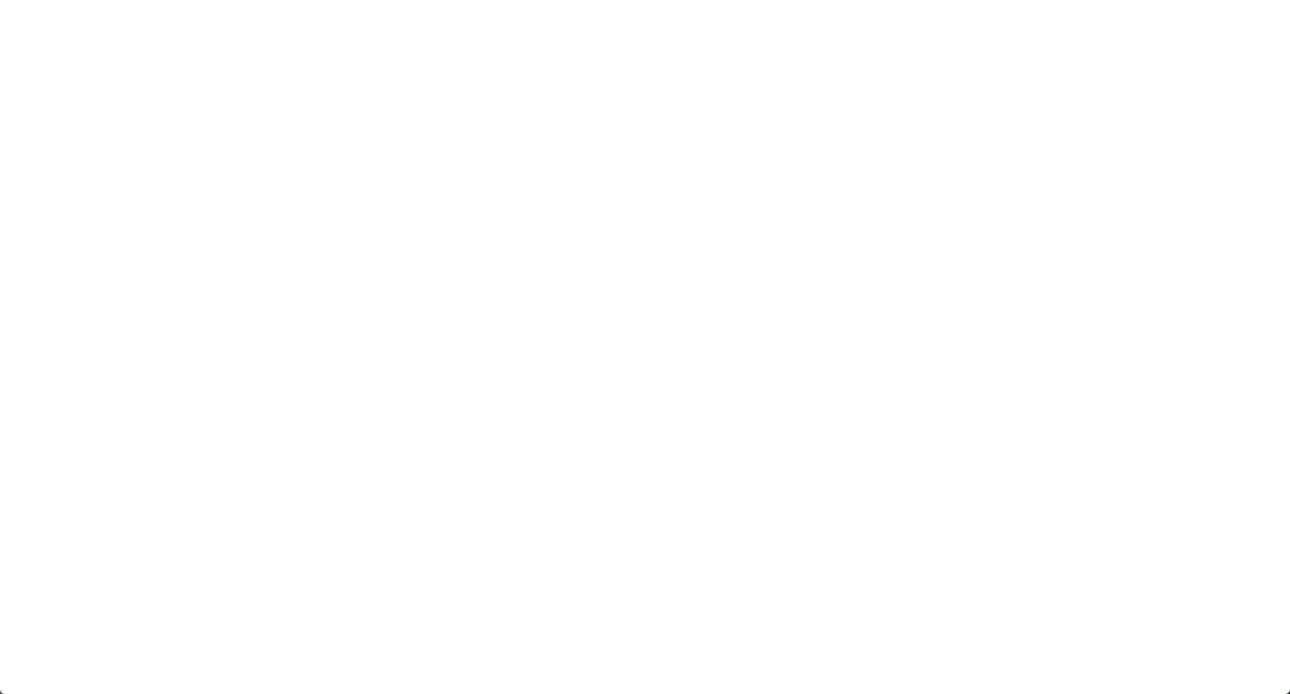
pyautogui.hotkey('ctrl', 'v')
pyautogui.press('Return')
pyautogui.scroll(-8, 615, 174)
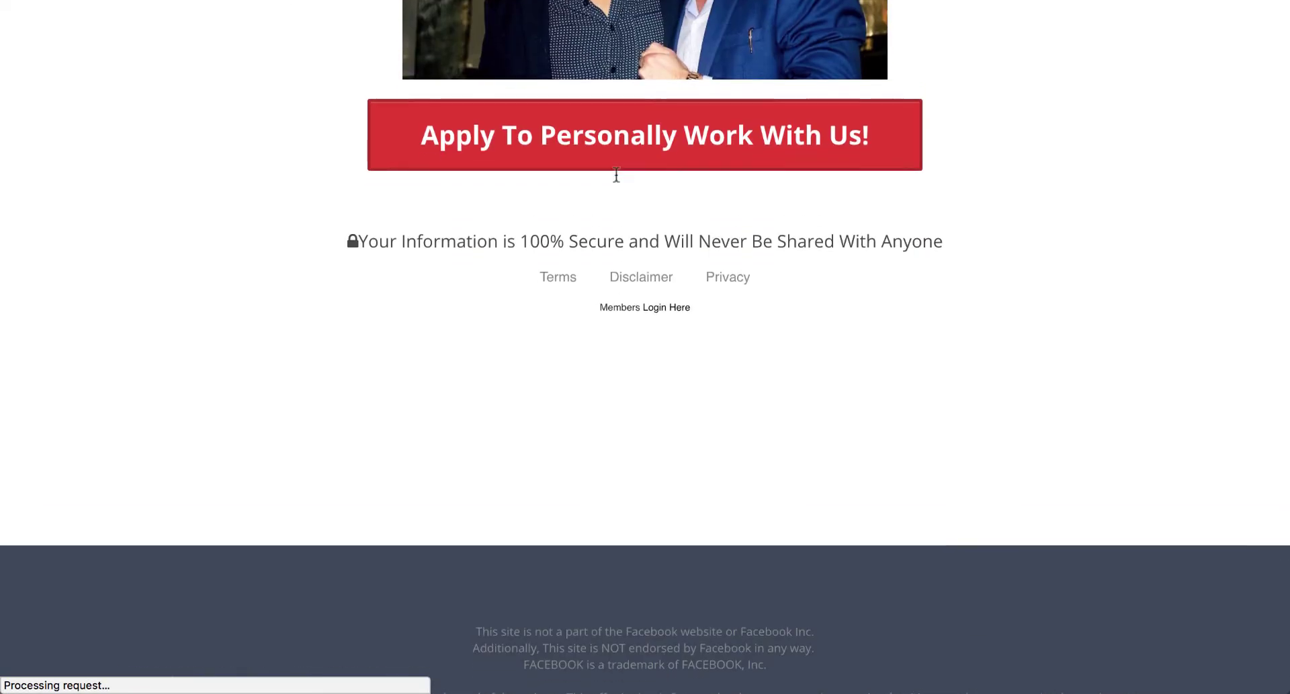
pyautogui.scroll(6, 616, 173)
pyautogui.scroll(2, 616, 173)
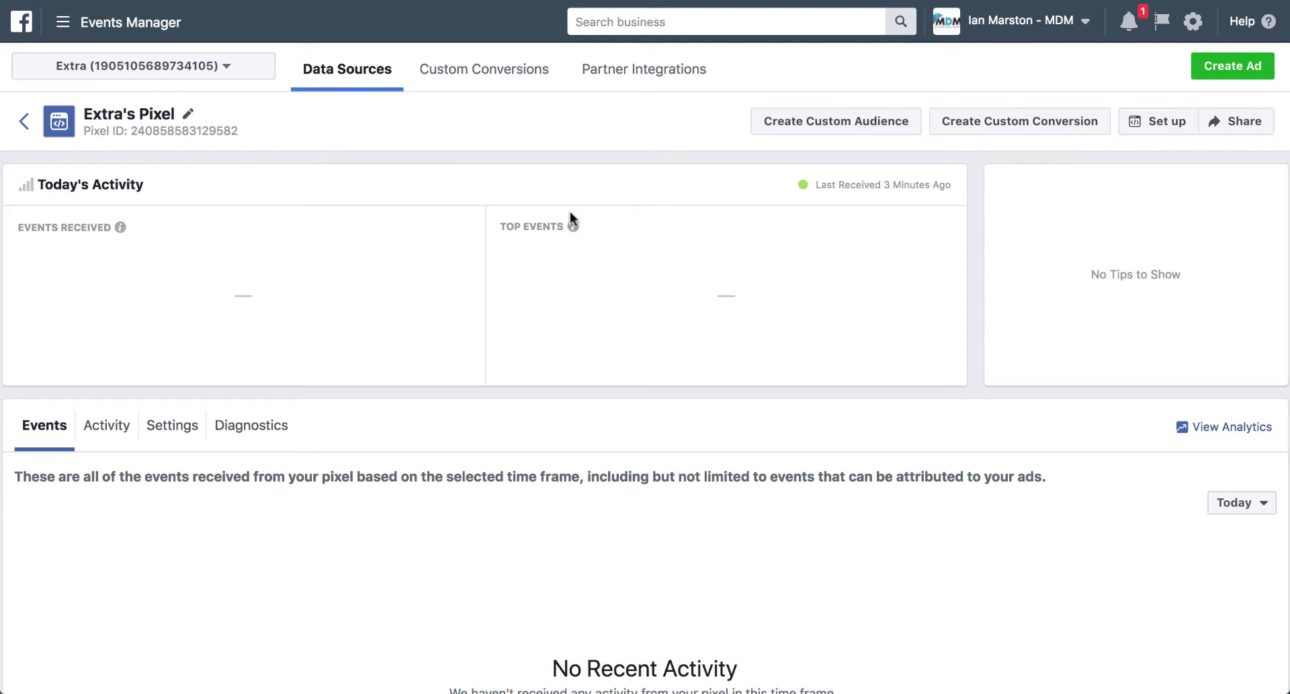
# - Return to Facebook Events Manager, reload the pixel page and check it for received events
pyautogui.press('super+r')
pyautogui.scroll(-4, 806, 296)
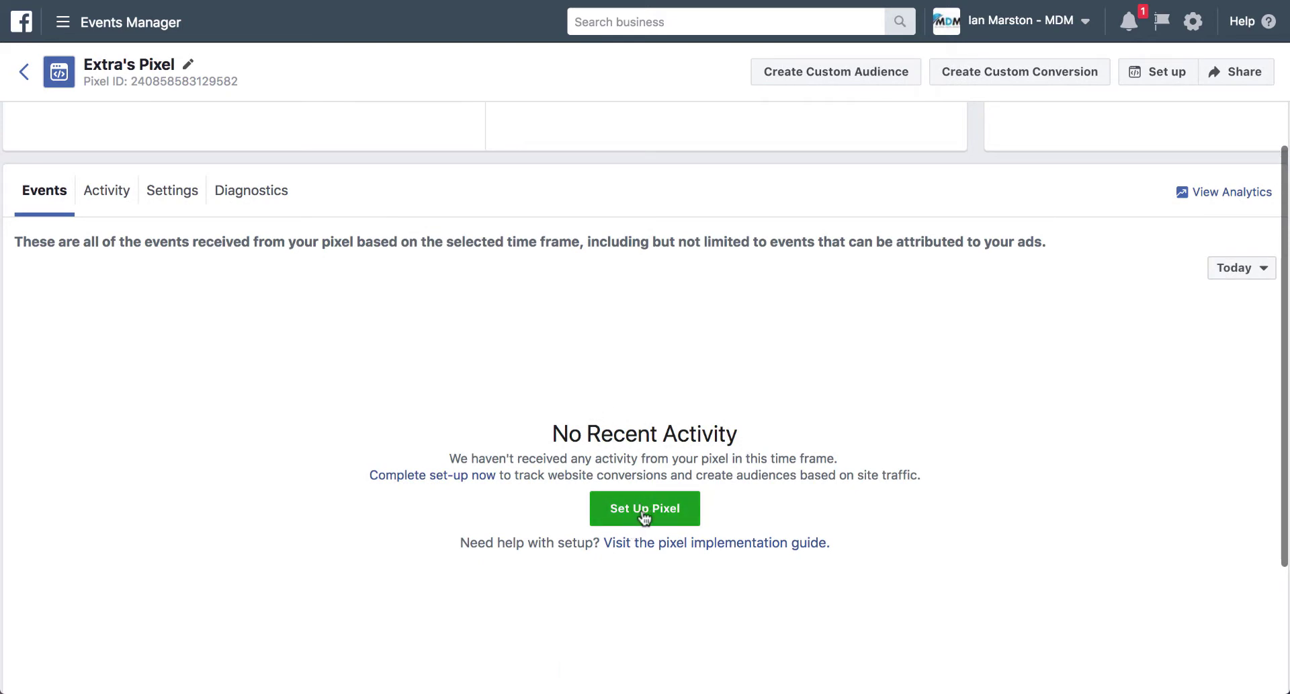
pyautogui.scroll(4, 643, 444)
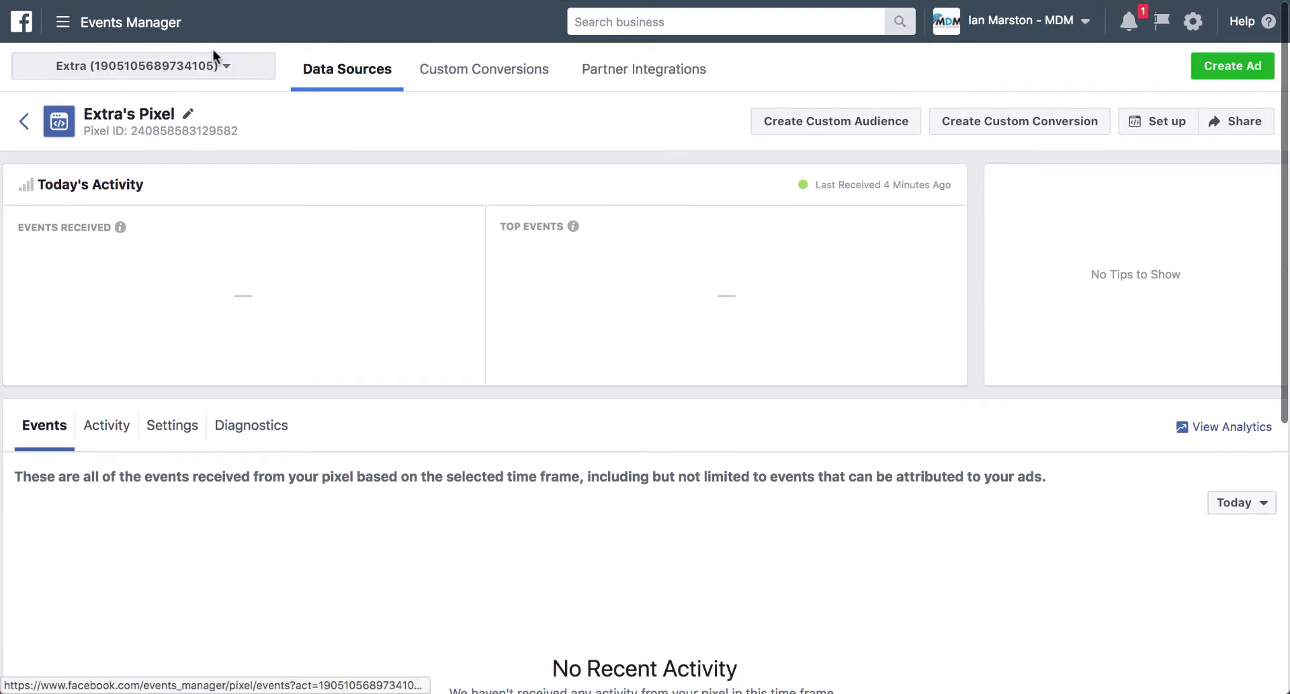
# - Go to Custom Conversions and start a new custom conversion with All URL Traffic as the website event
pyautogui.click(119, 31)
pyautogui.click(167, 460)
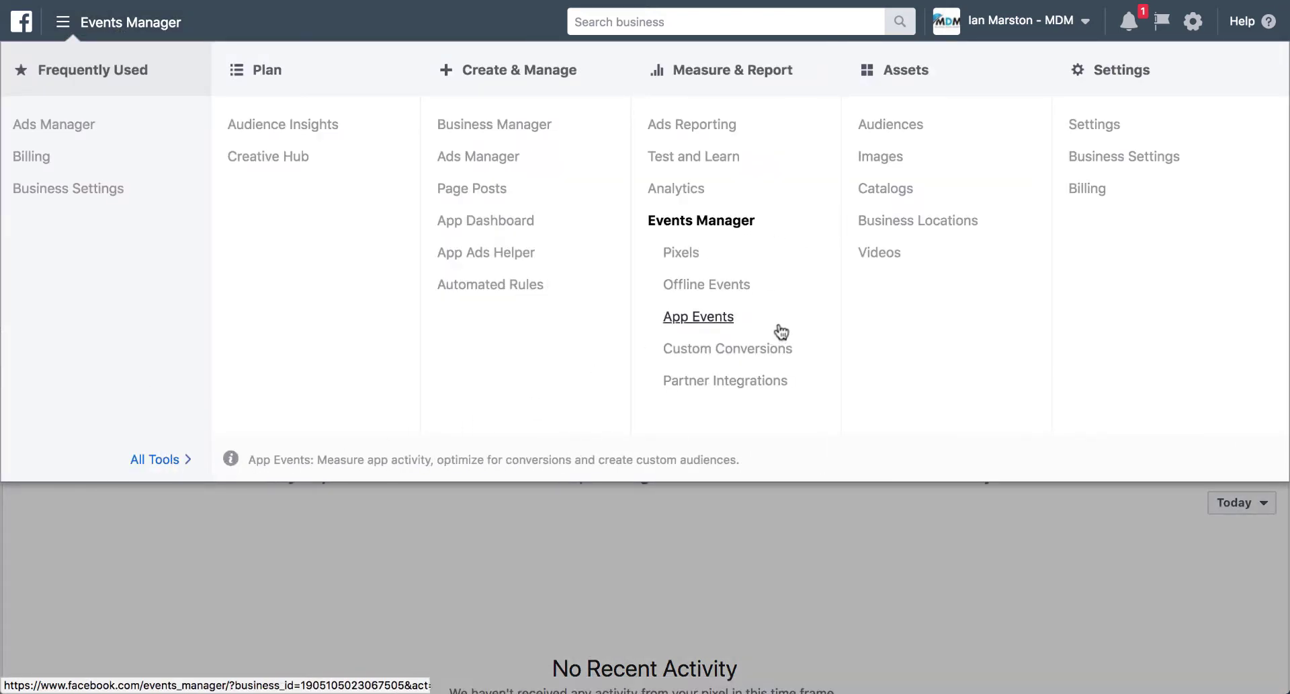
pyautogui.click(761, 348)
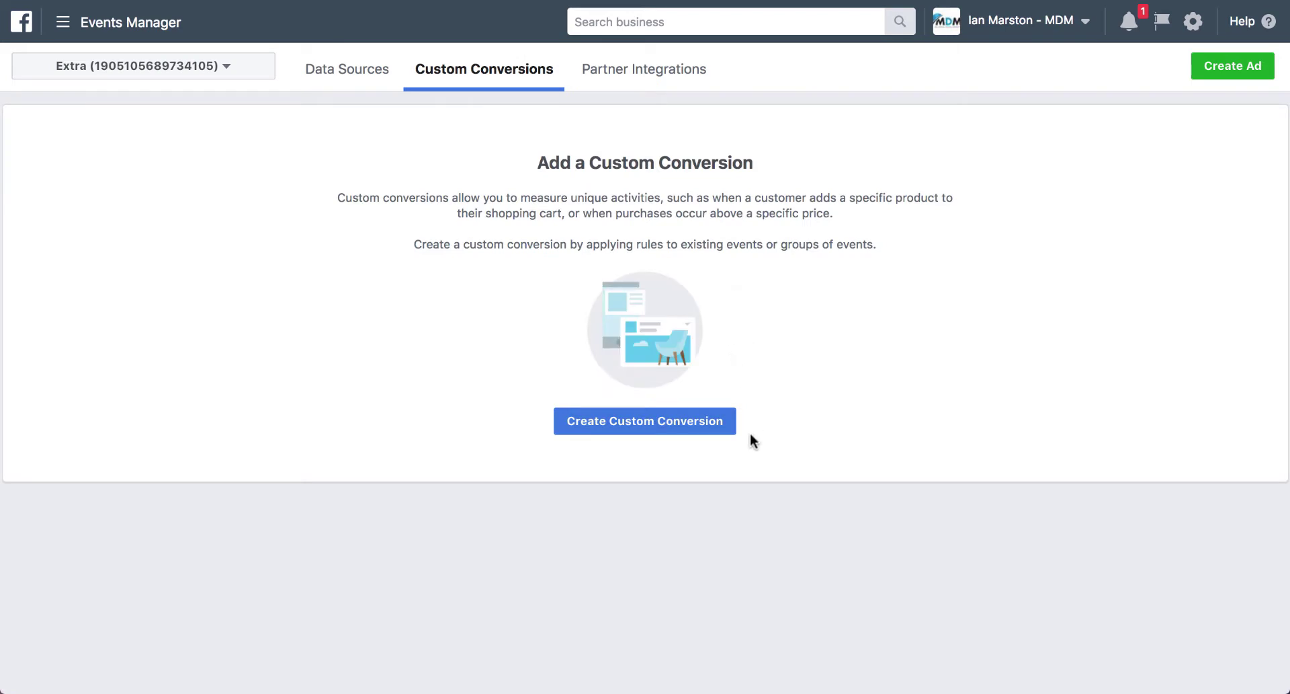
pyautogui.click(660, 418)
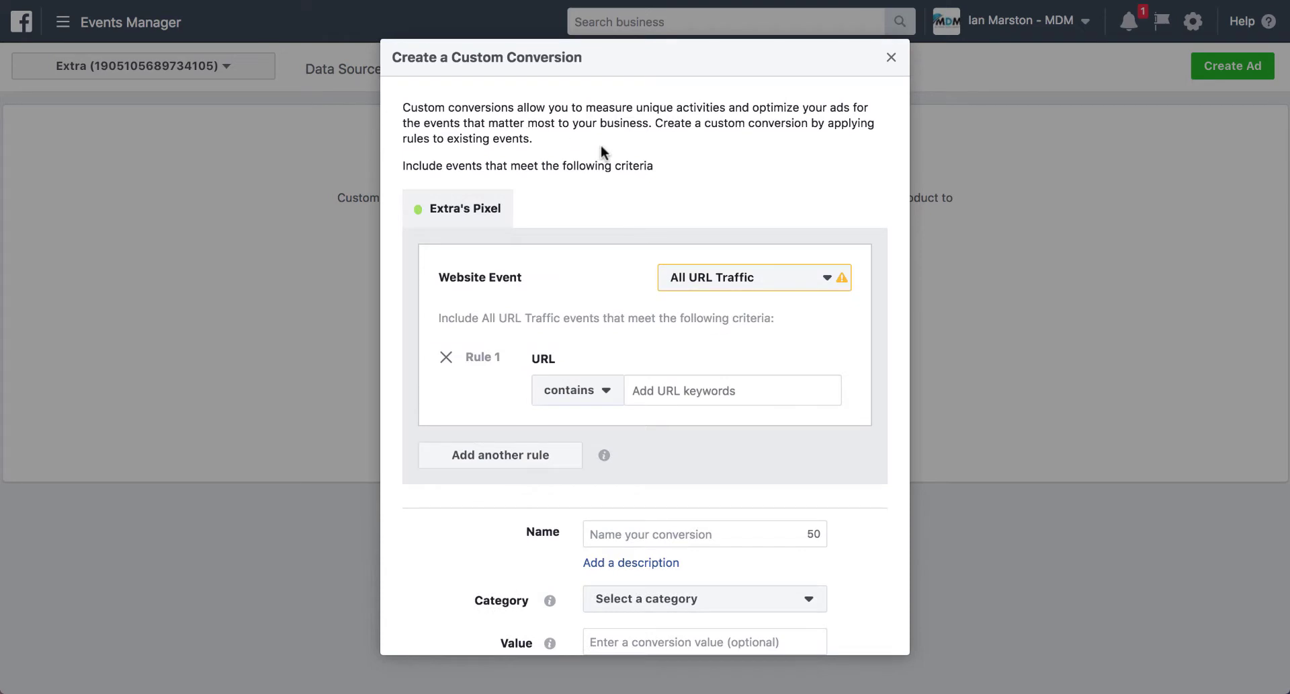
pyautogui.click(797, 291)
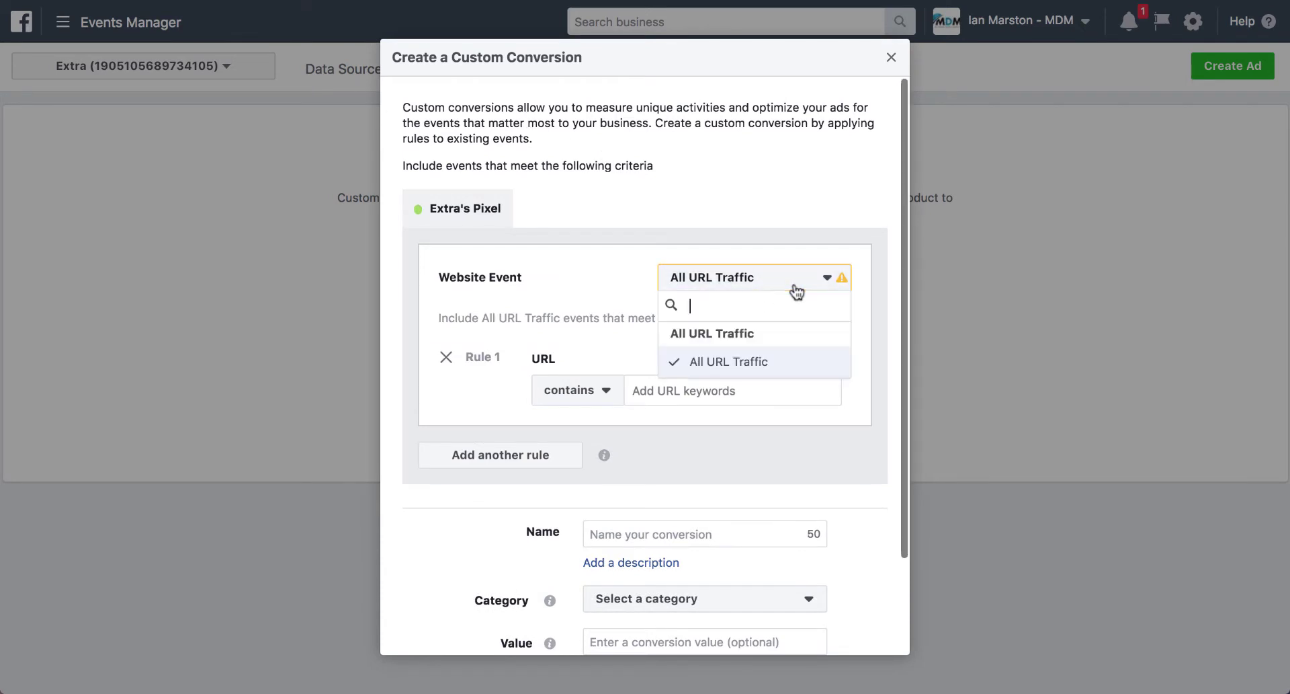
pyautogui.click(763, 374)
pyautogui.moveTo(840, 283)
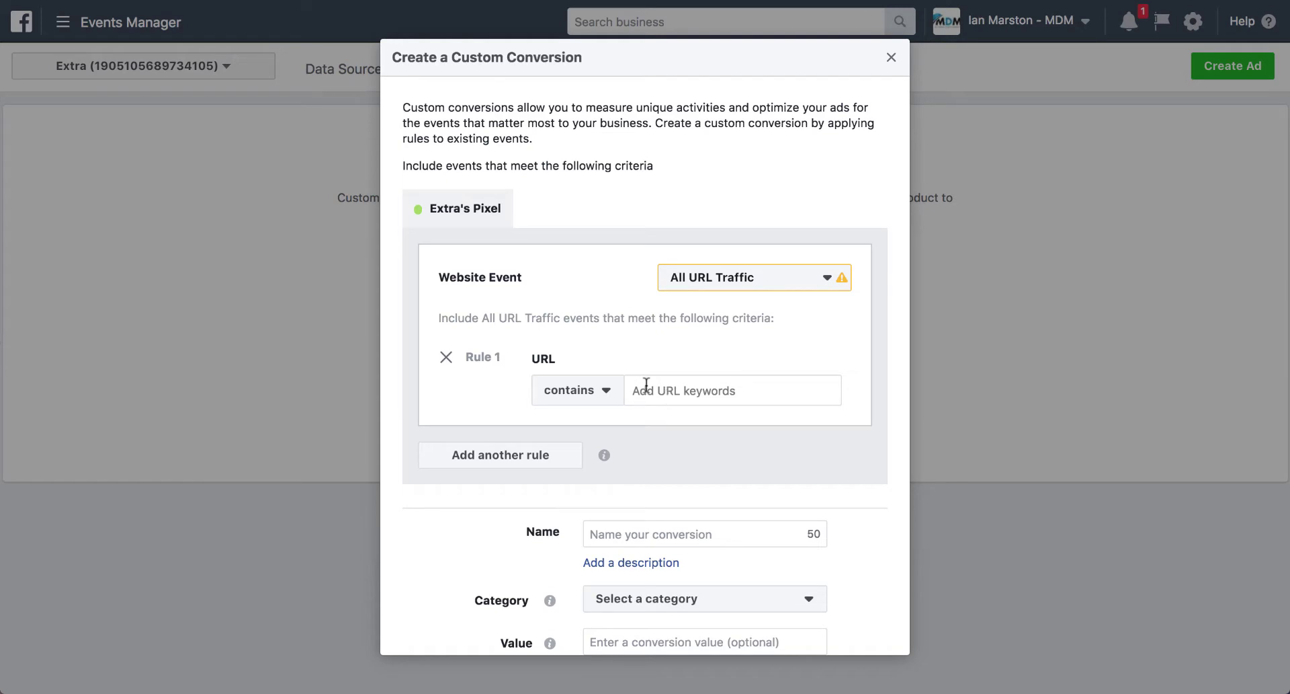
pyautogui.hotkey('ctrl', 'Tab')
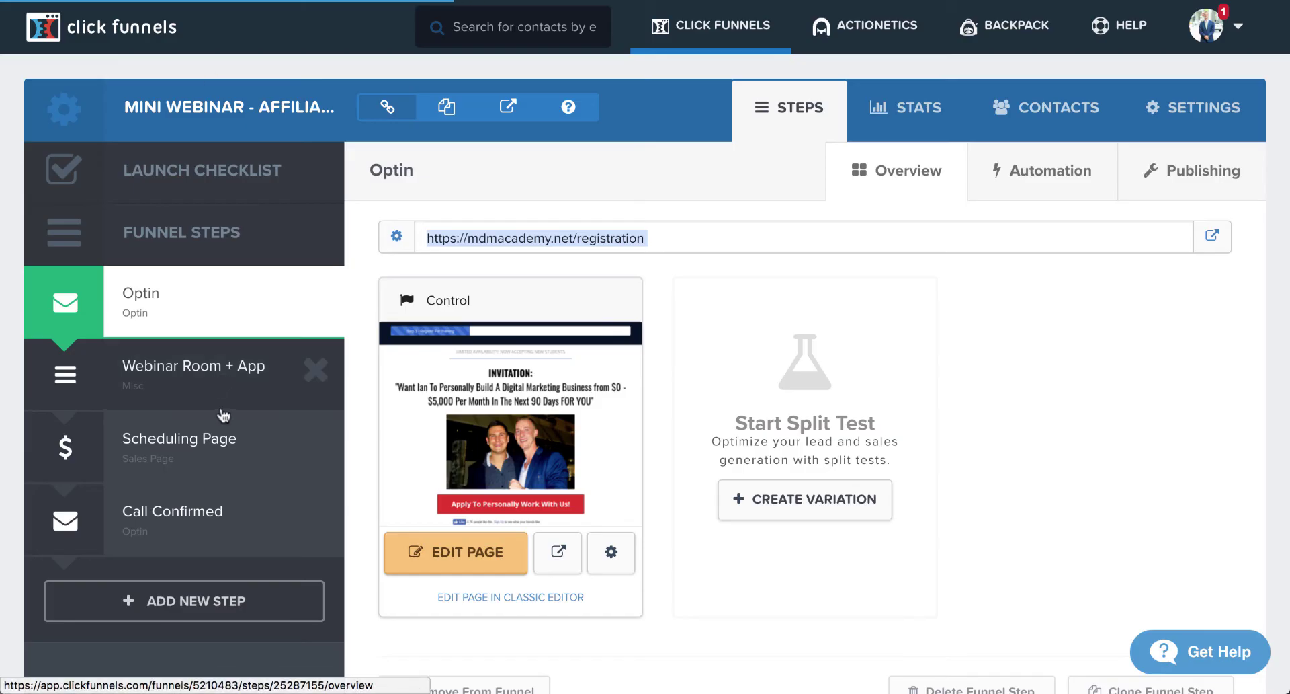
pyautogui.click(180, 389)
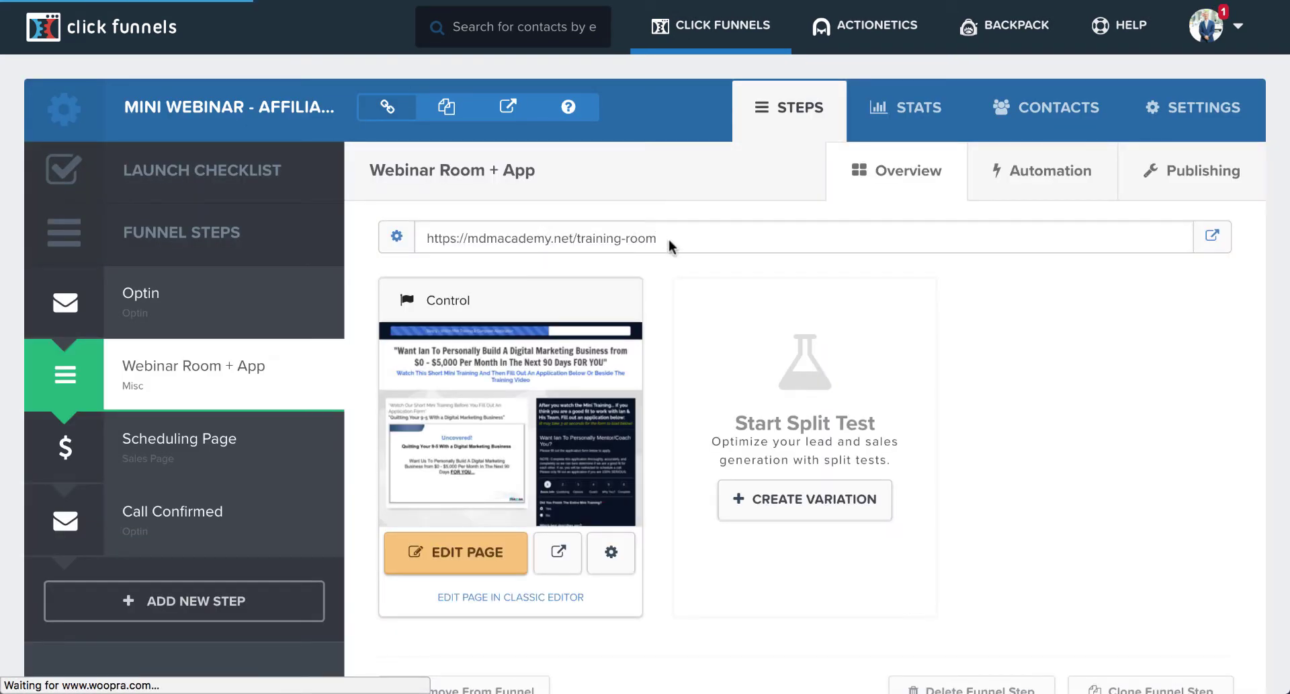
pyautogui.click(421, 238)
pyautogui.hotkey('ctrl', 'c')
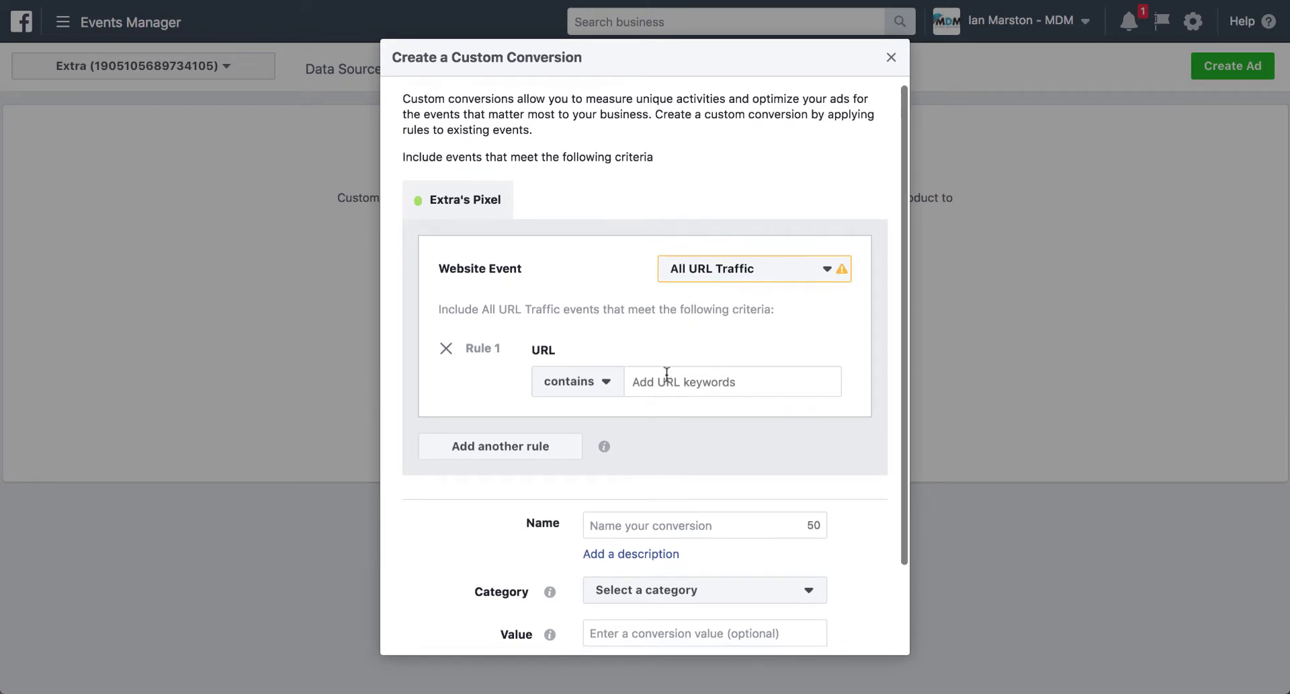
pyautogui.click(660, 382)
pyautogui.hotkey('ctrl', 'v')
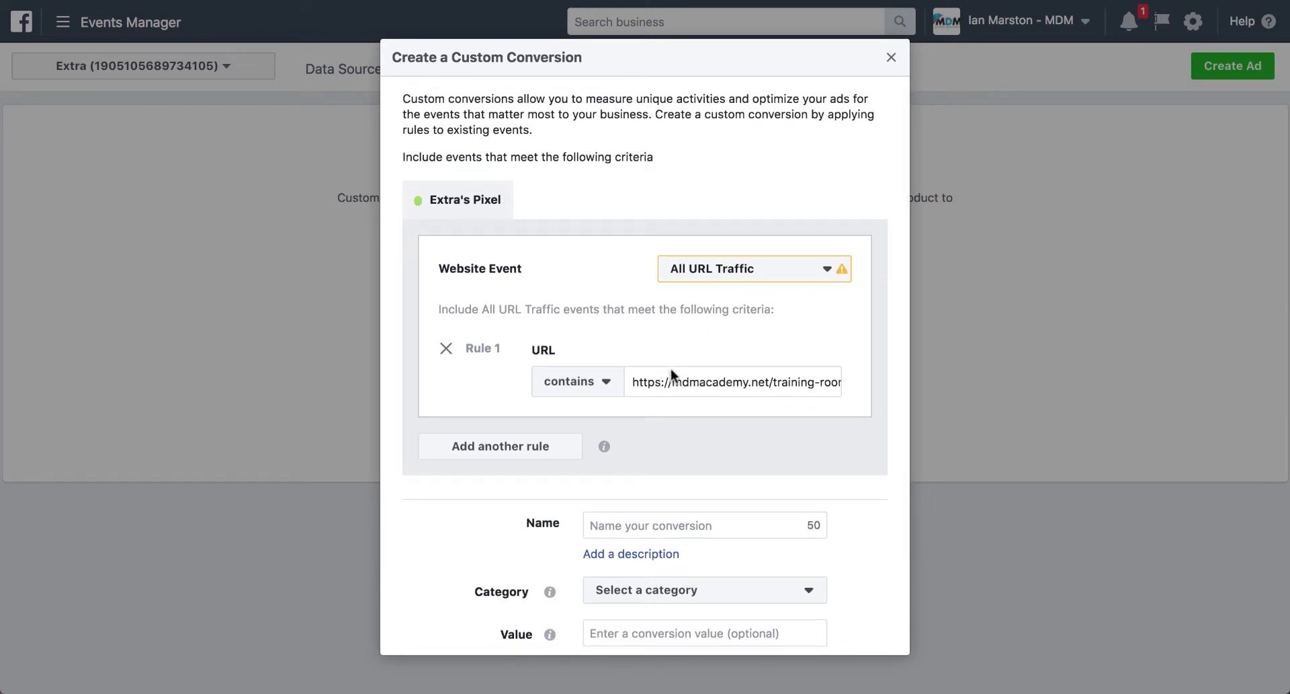
pyautogui.hotkey('ctrl', 'a')
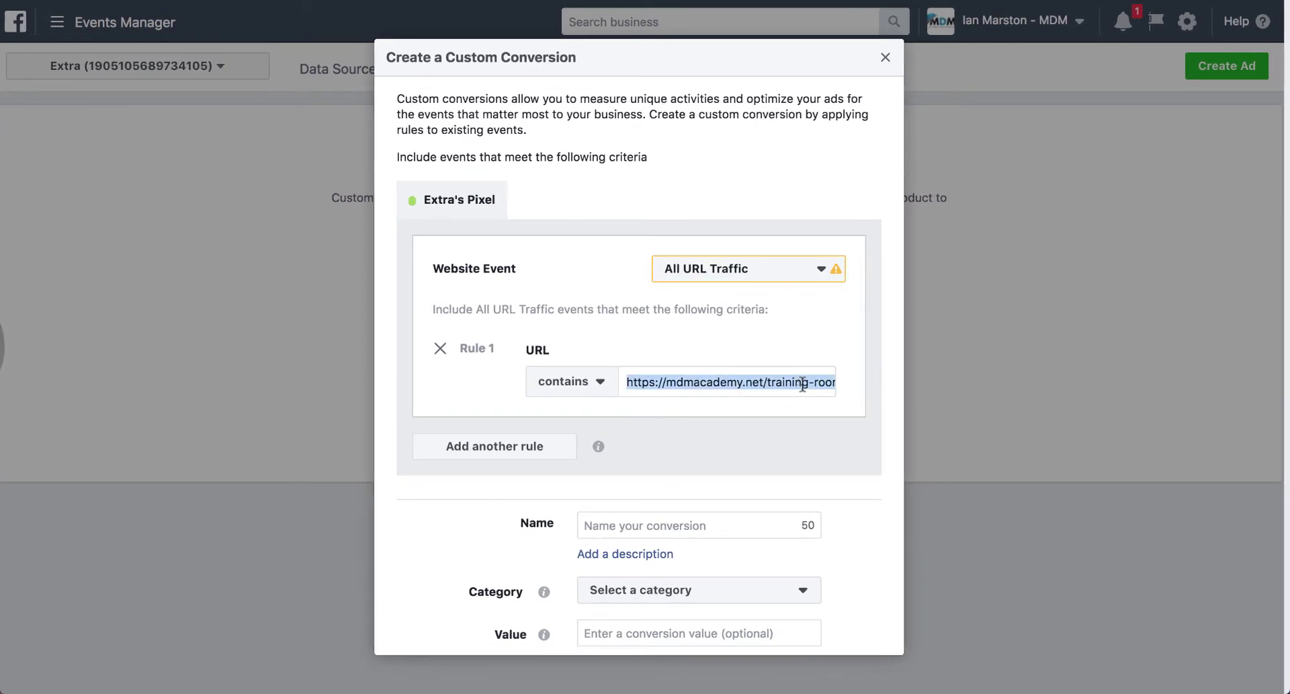
# - Confirm the training-room URL keyword, name the custom conversion "MDM Lead" and set its category to Lead
pyautogui.press('Return')
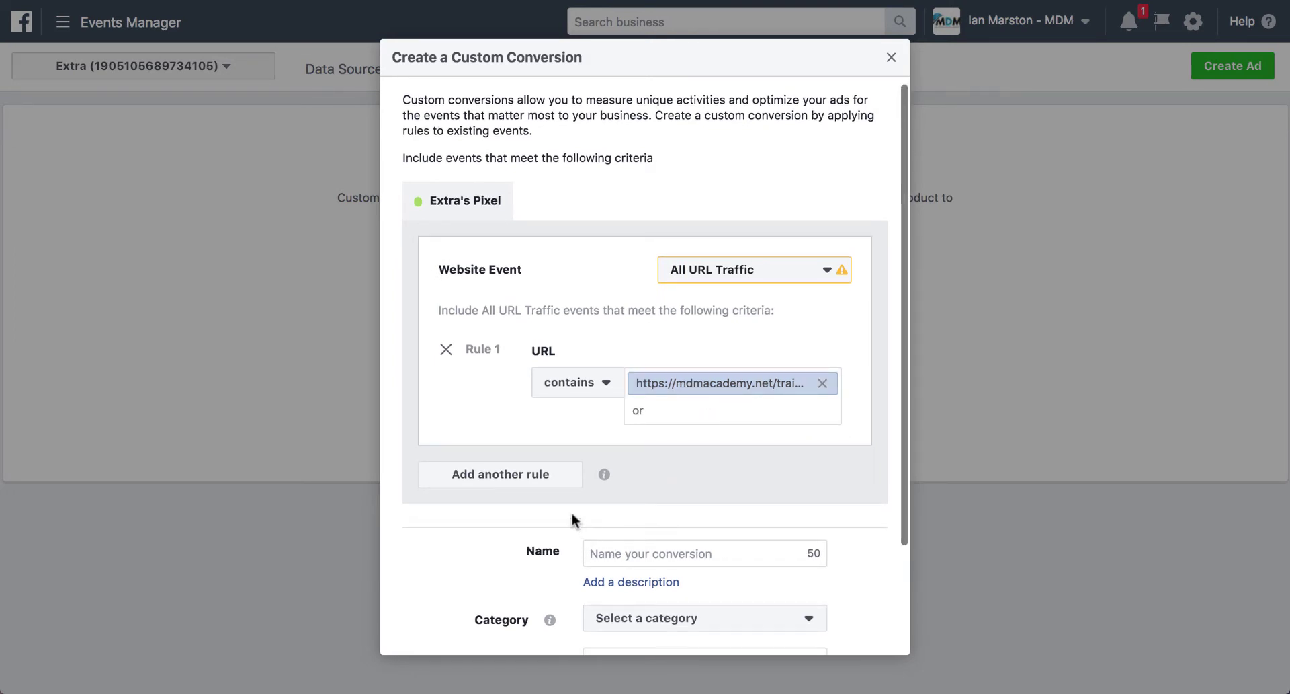
pyautogui.scroll(-1, 640, 547)
pyautogui.click(645, 509)
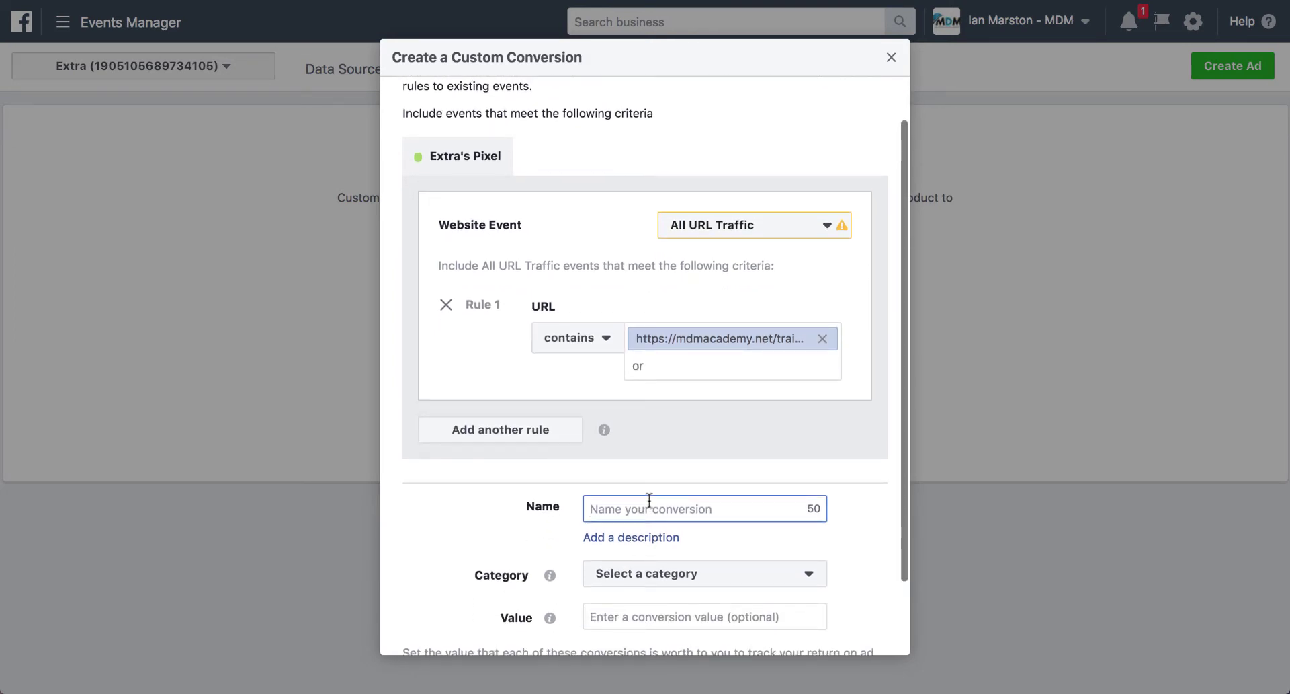
pyautogui.write('MDM Lead')
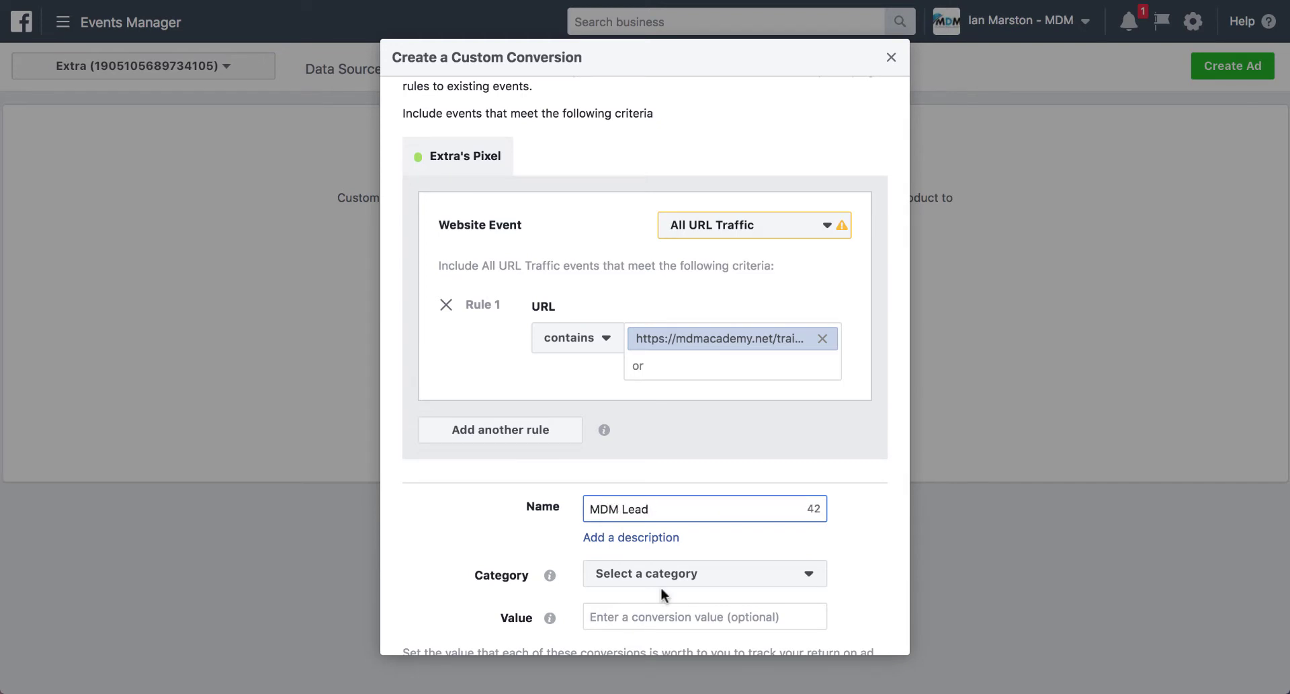
pyautogui.click(662, 582)
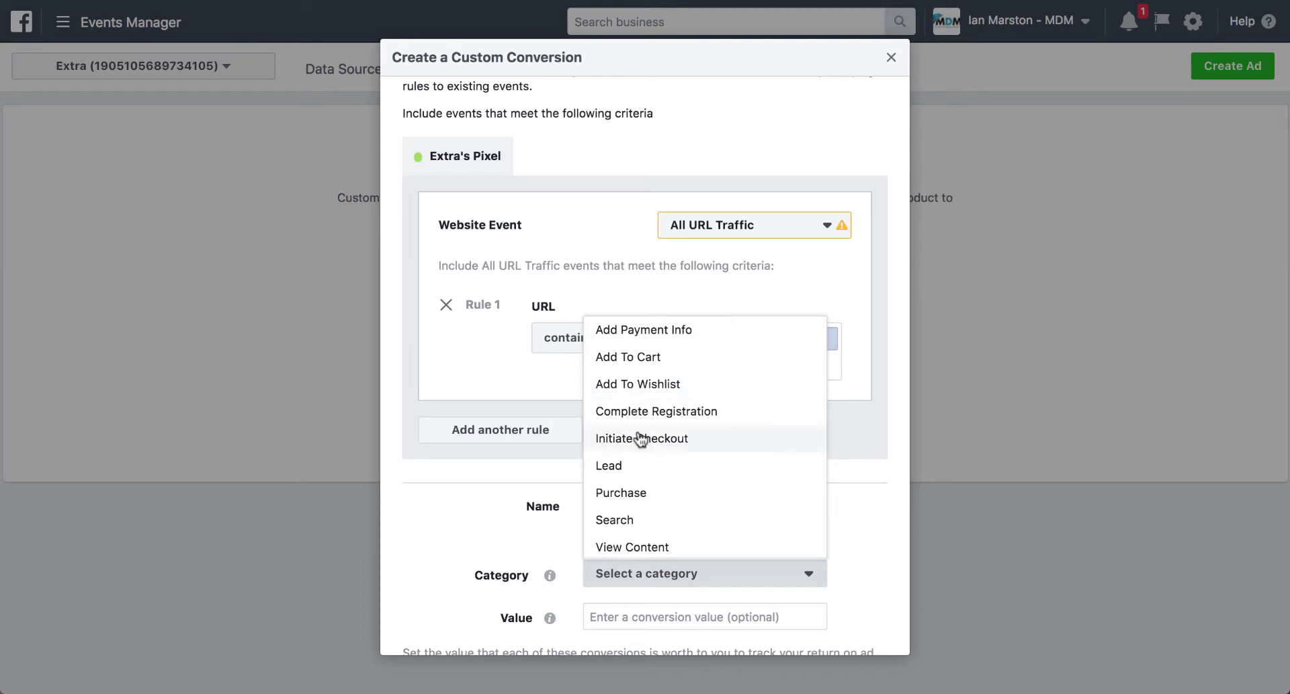
pyautogui.click(636, 467)
# - Create the MDM Lead custom conversion without a conversion value, dismiss the confirmation and close its overview
pyautogui.scroll(-1, 697, 552)
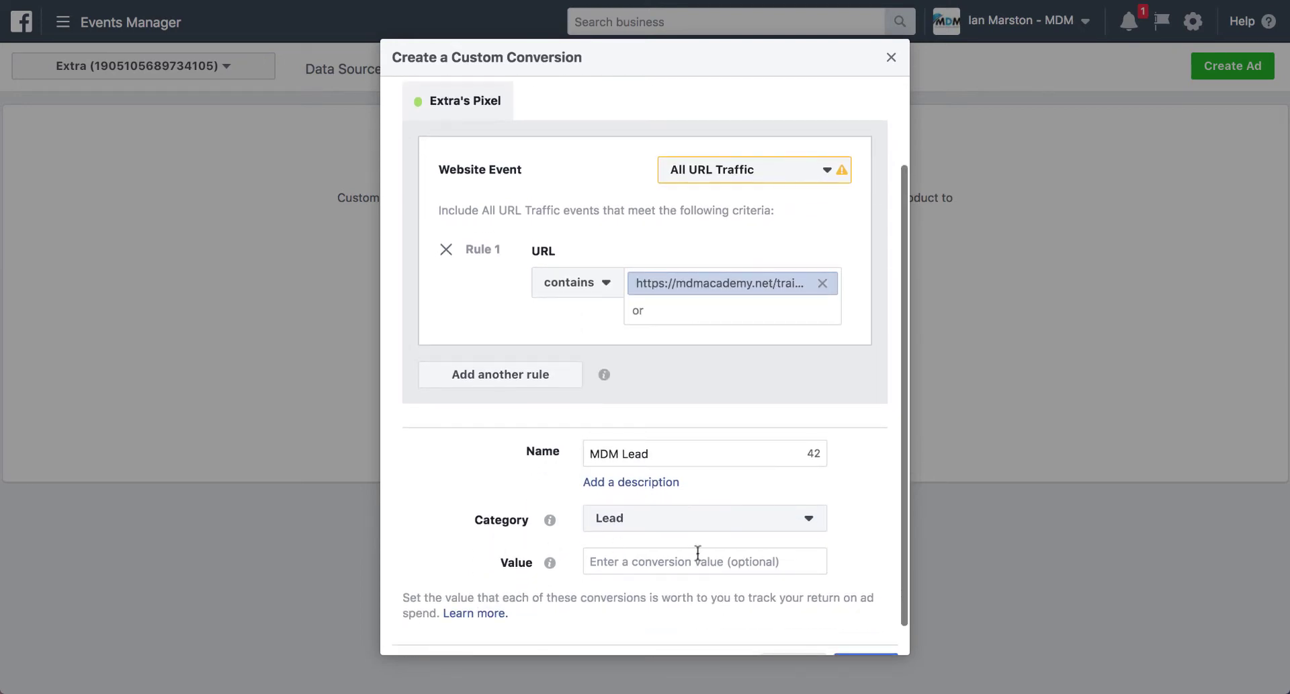
pyautogui.scroll(-2, 675, 554)
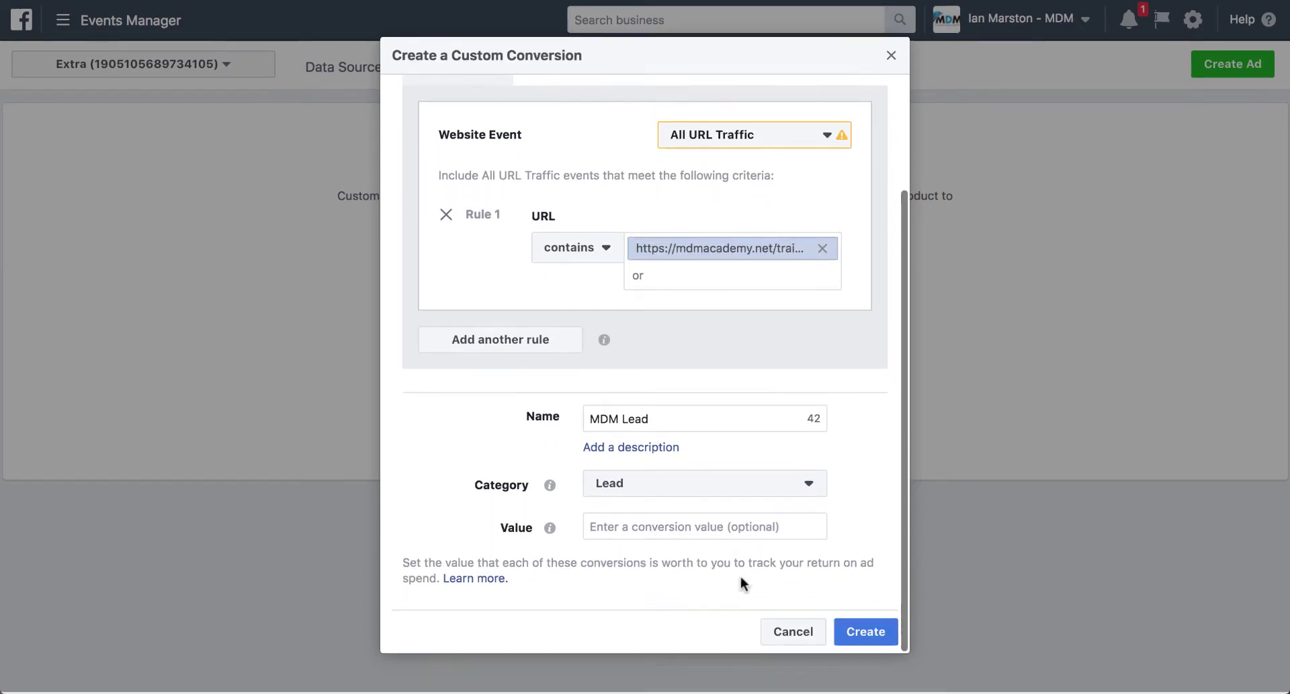
pyautogui.scroll(3, 741, 578)
pyautogui.scroll(-3, 742, 580)
pyautogui.click(866, 633)
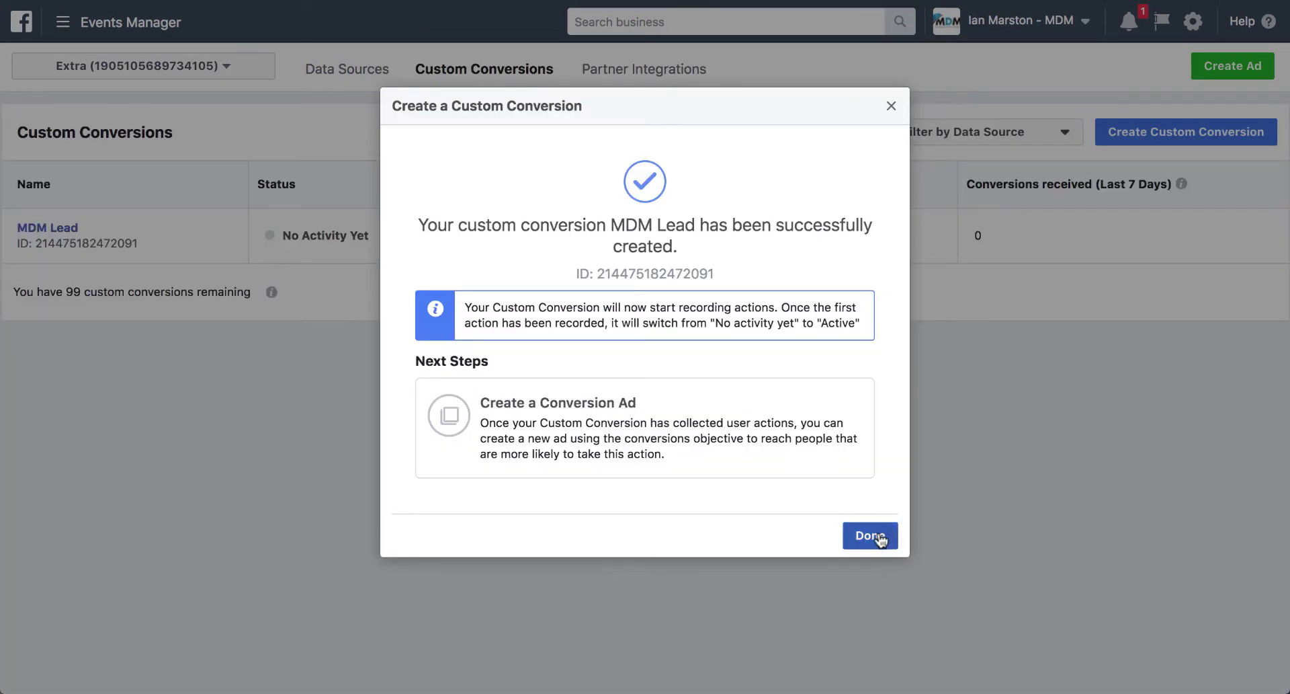
pyautogui.click(874, 542)
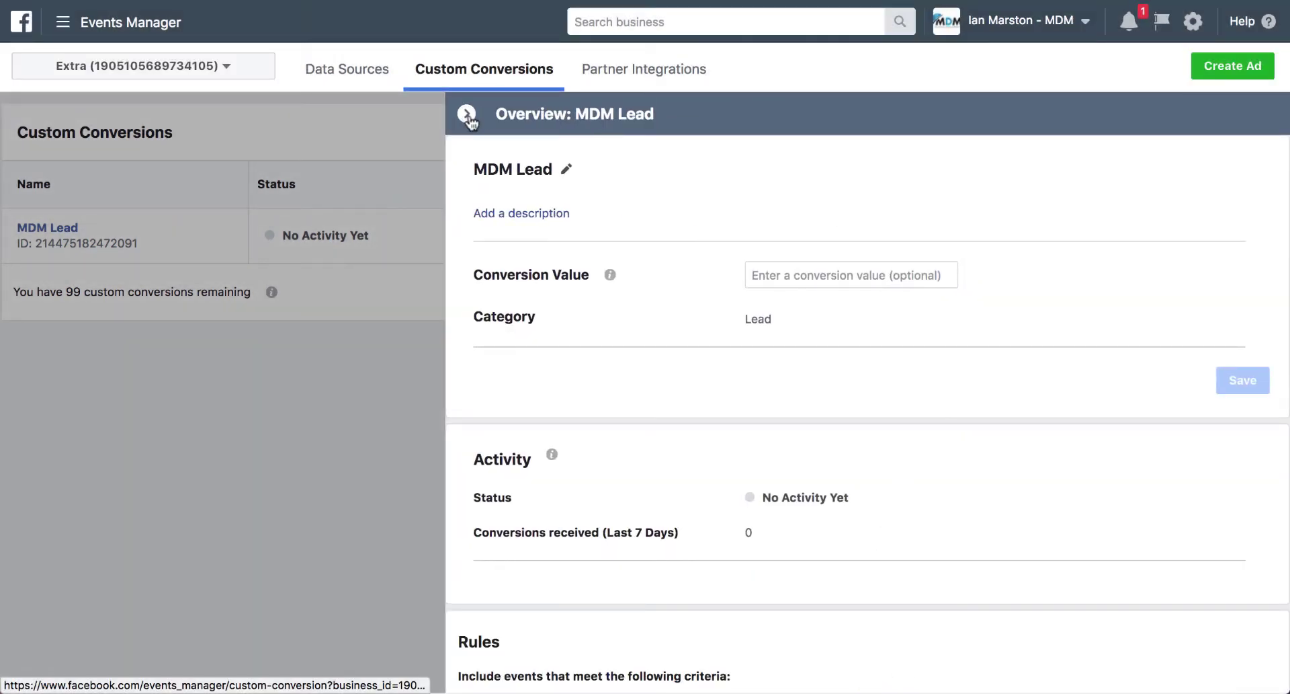
pyautogui.click(467, 116)
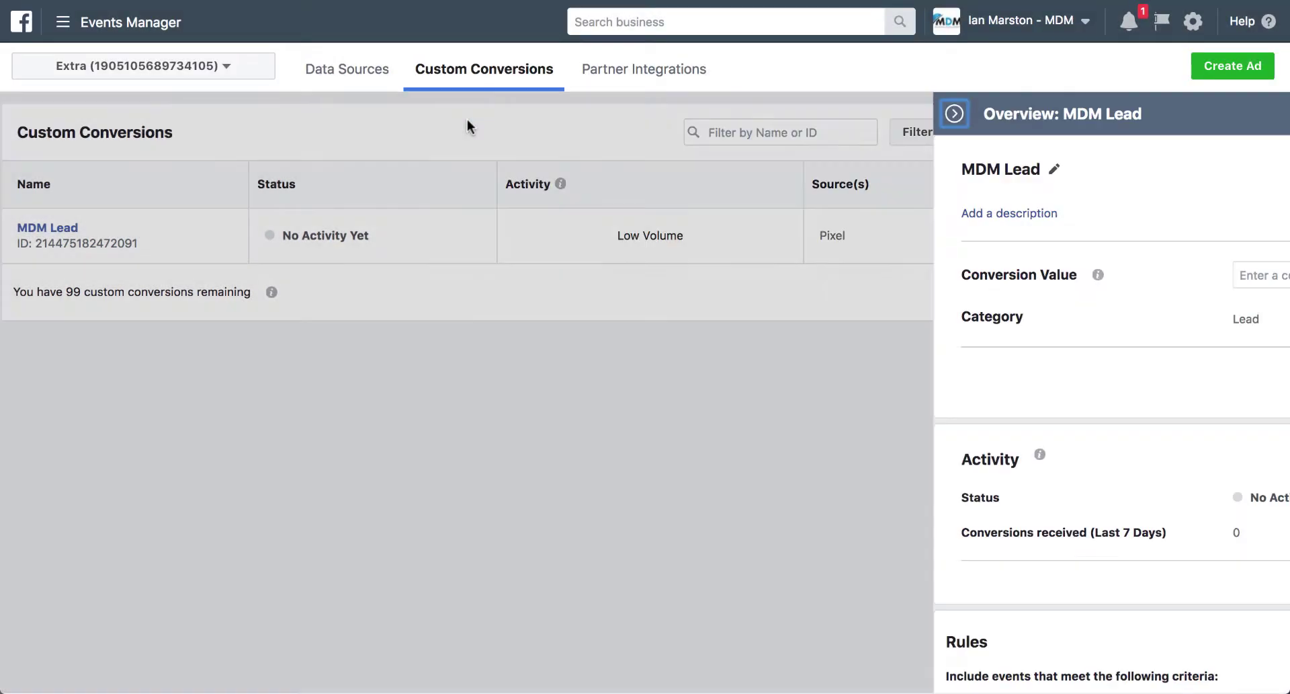
pyautogui.click(1201, 131)
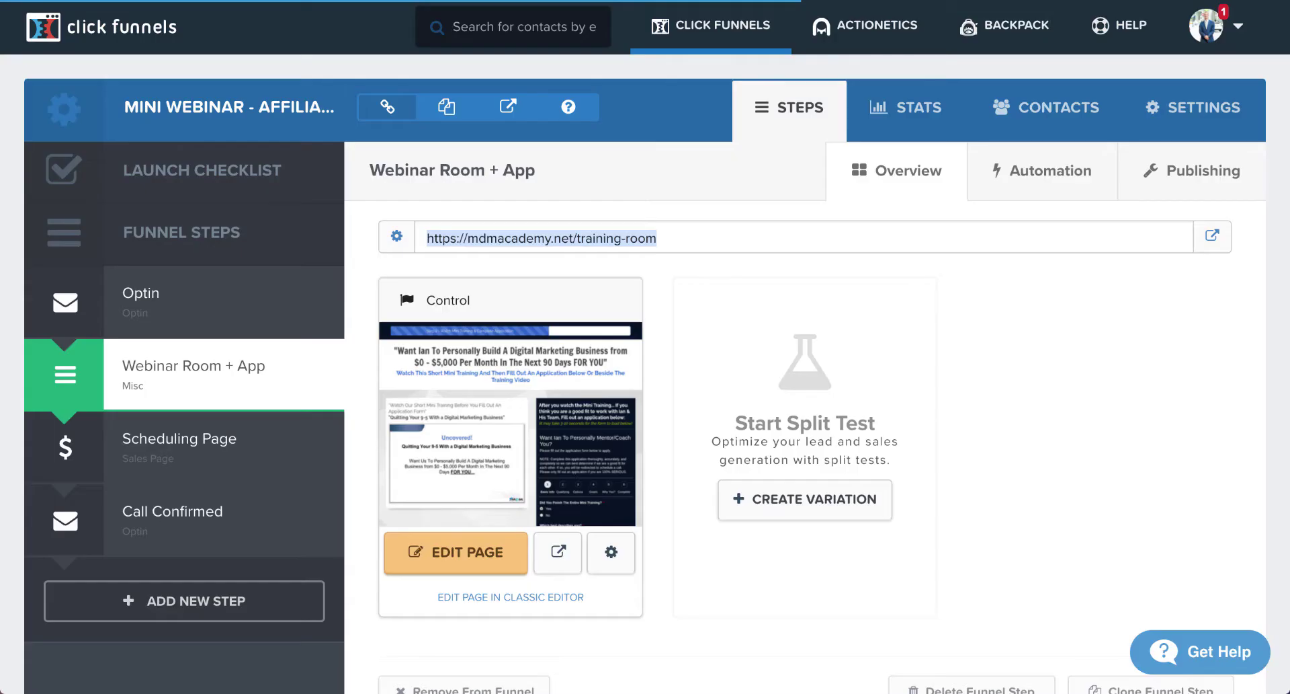
pyautogui.click(214, 532)
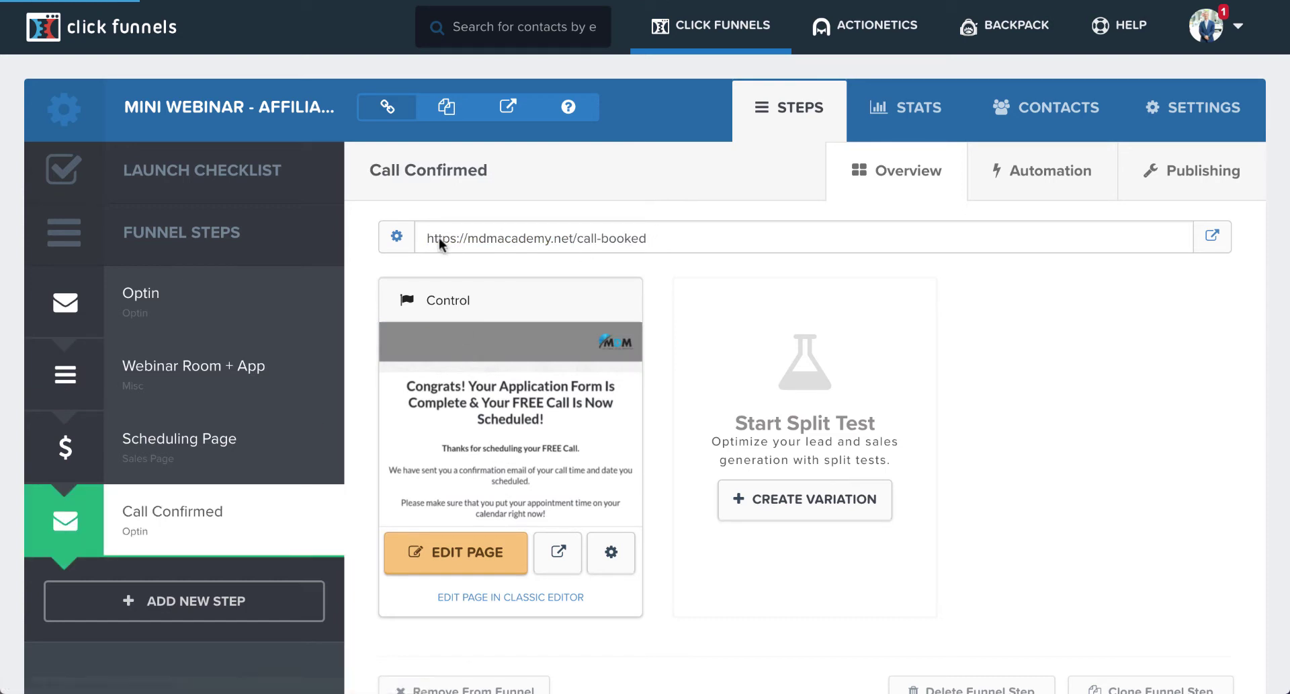
pyautogui.click(439, 241)
pyautogui.hotkey('ctrl', 'c')
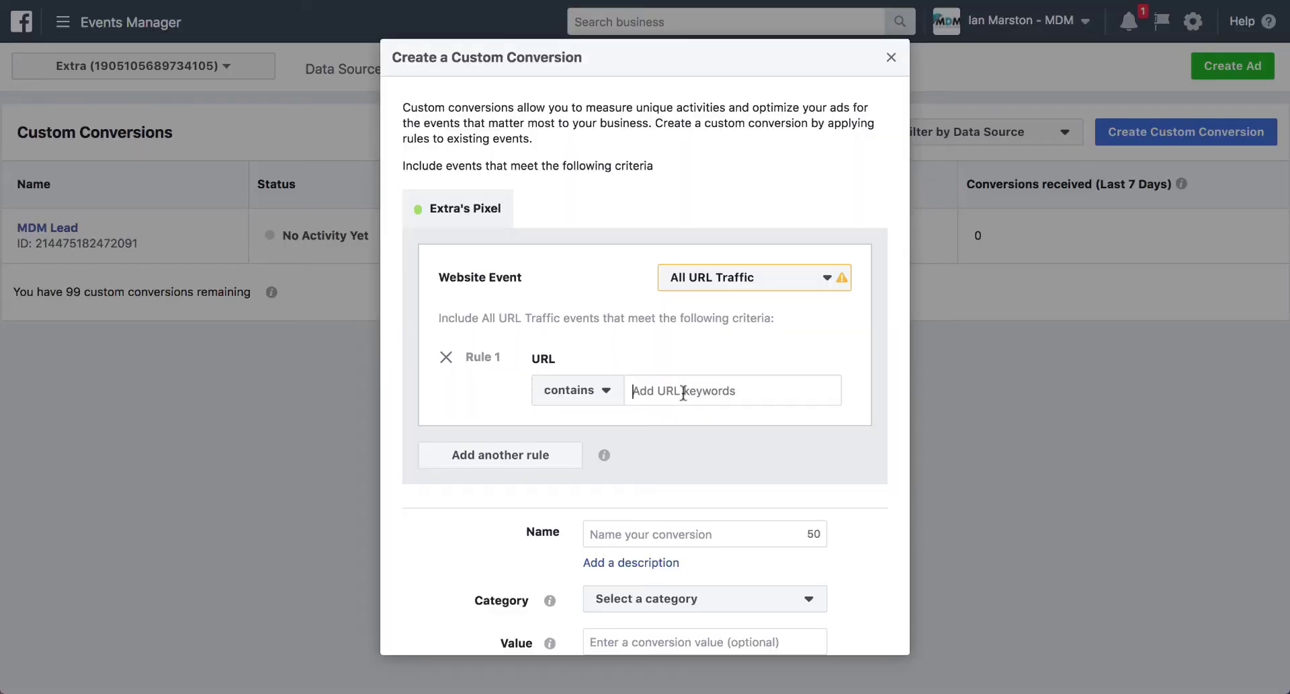
pyautogui.click(684, 393)
pyautogui.hotkey('ctrl', 'v')
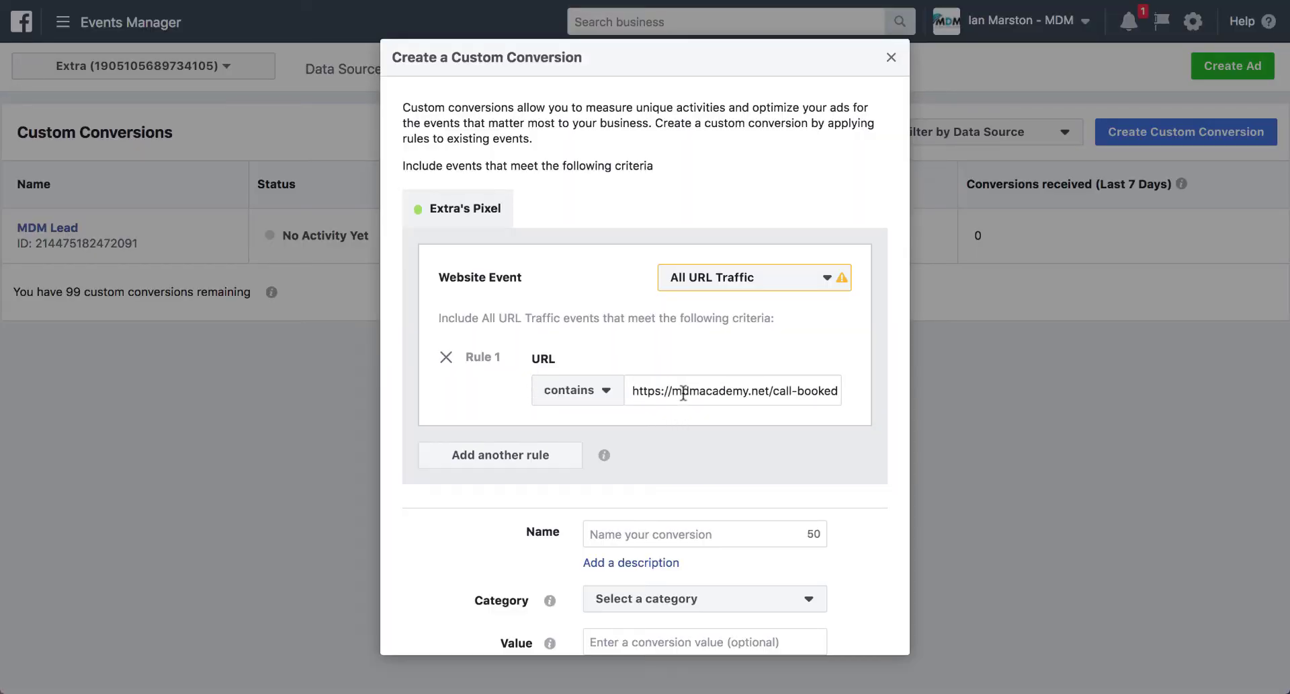
pyautogui.press('Return')
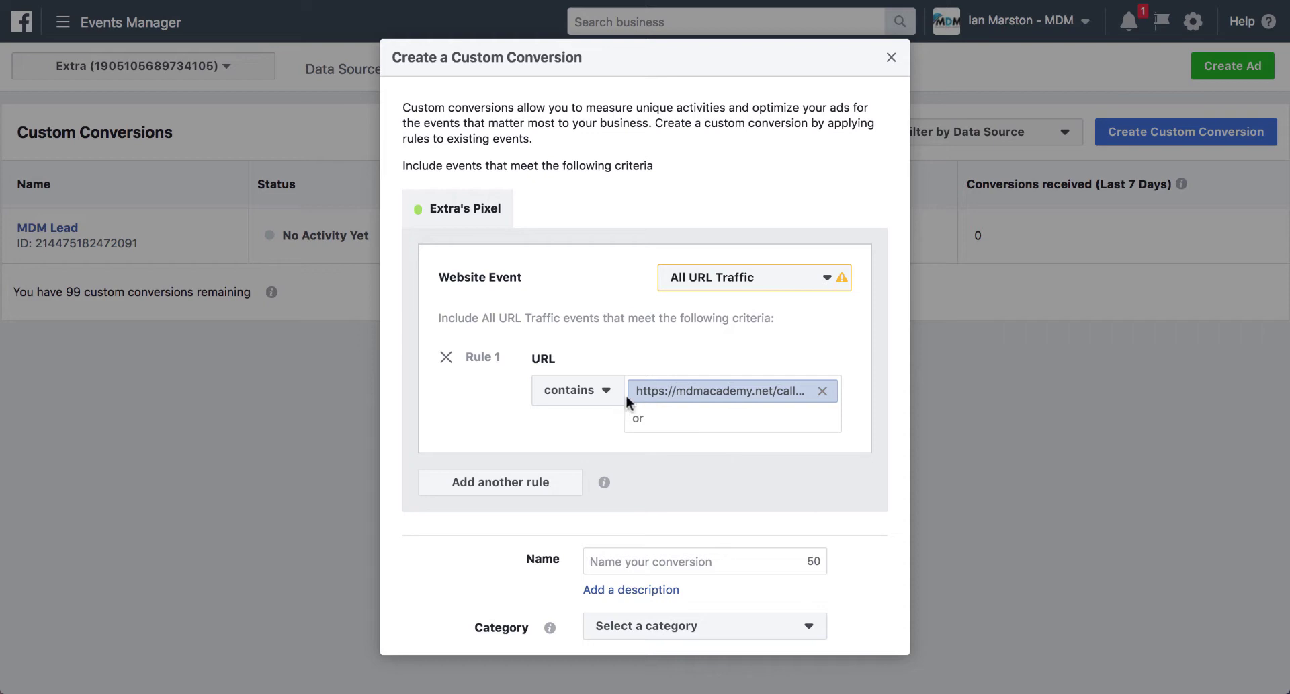
# - Name the second custom conversion "MDM Complete Lead ( App + Call )"
pyautogui.click(707, 564)
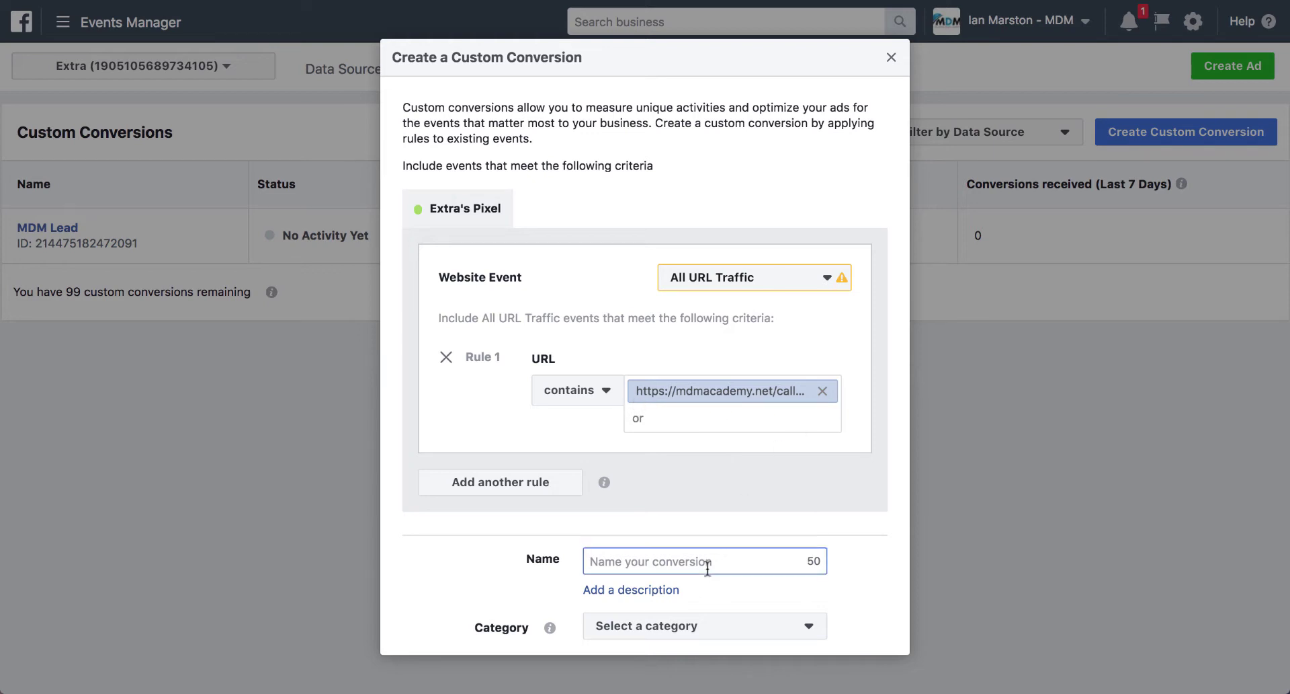
pyautogui.write('MDM Complete')
pyautogui.write(' K')
pyautogui.press('BackSpace')
pyautogui.write('Lead')
pyautogui.press('BackSpace')
pyautogui.press('BackSpace')
pyautogui.write('ad ( APP')
pyautogui.press('BackSpace')
pyautogui.press('BackSpace')
pyautogui.write('pp ')
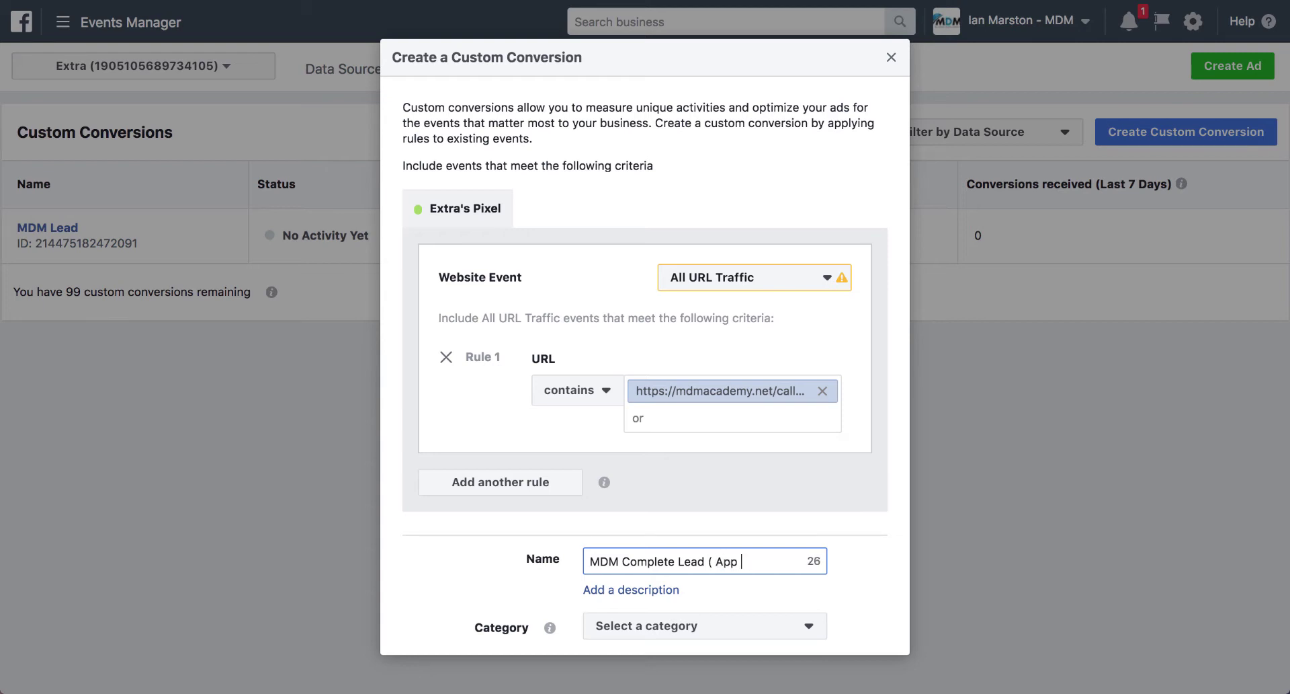
pyautogui.write('+ Call')
# - Set the category to Complete Registration, create the custom conversion and close its confirmation and overview
pyautogui.click(729, 622)
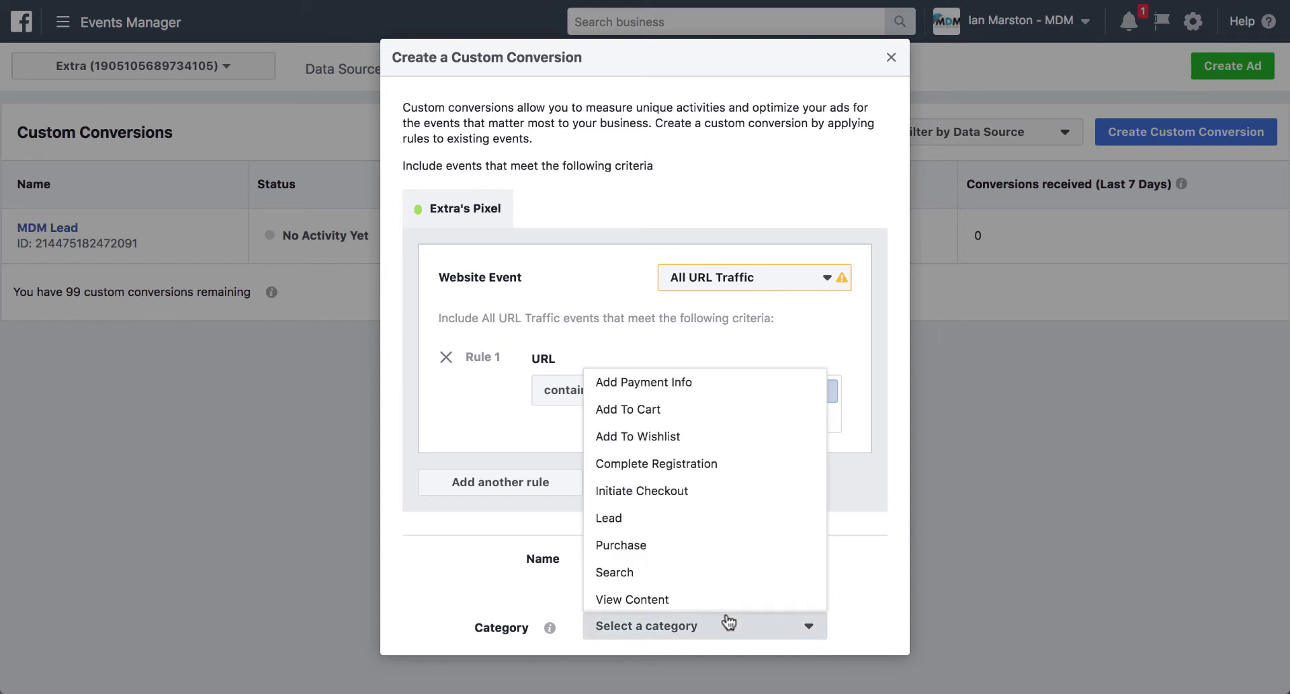
pyautogui.click(672, 464)
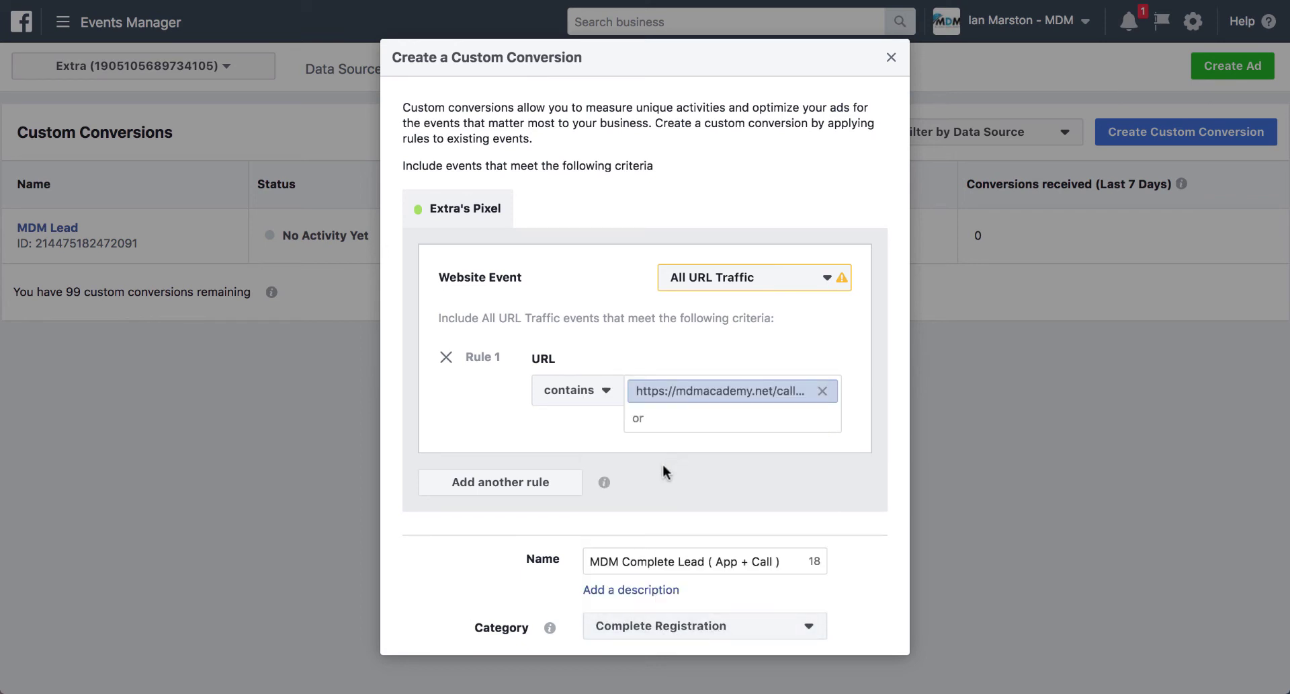
pyautogui.scroll(-3, 667, 465)
pyautogui.click(850, 622)
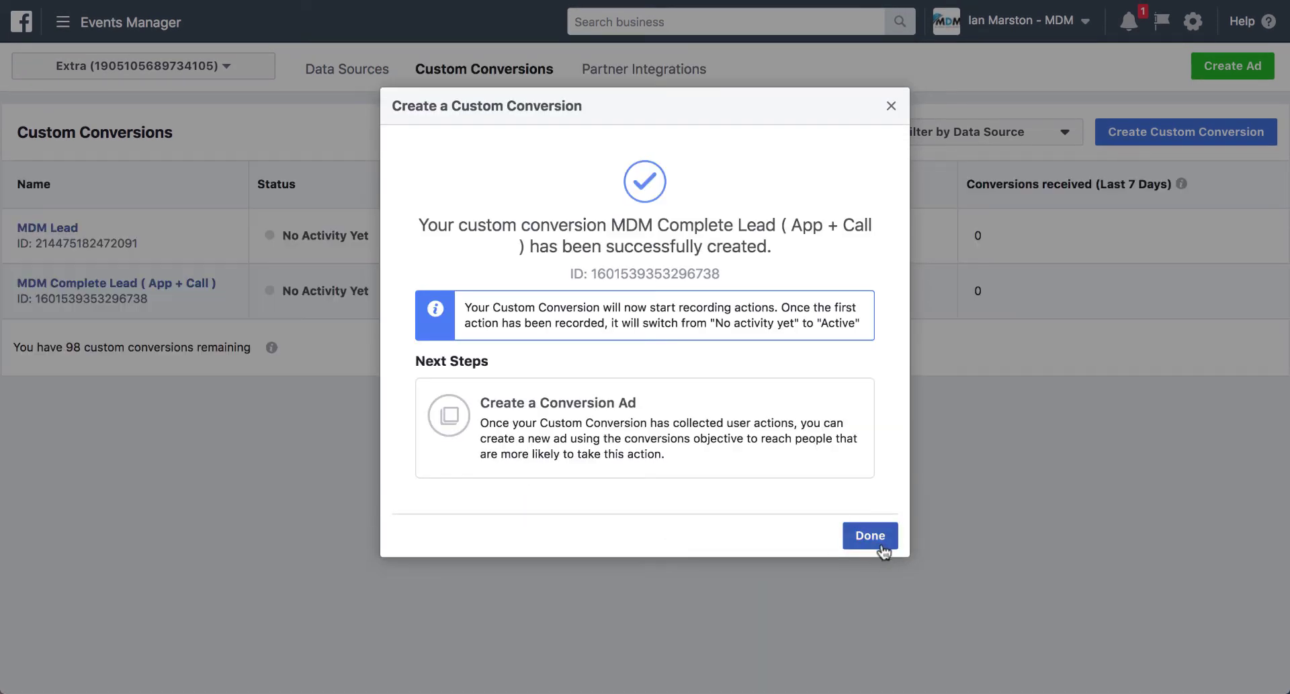
pyautogui.click(321, 385)
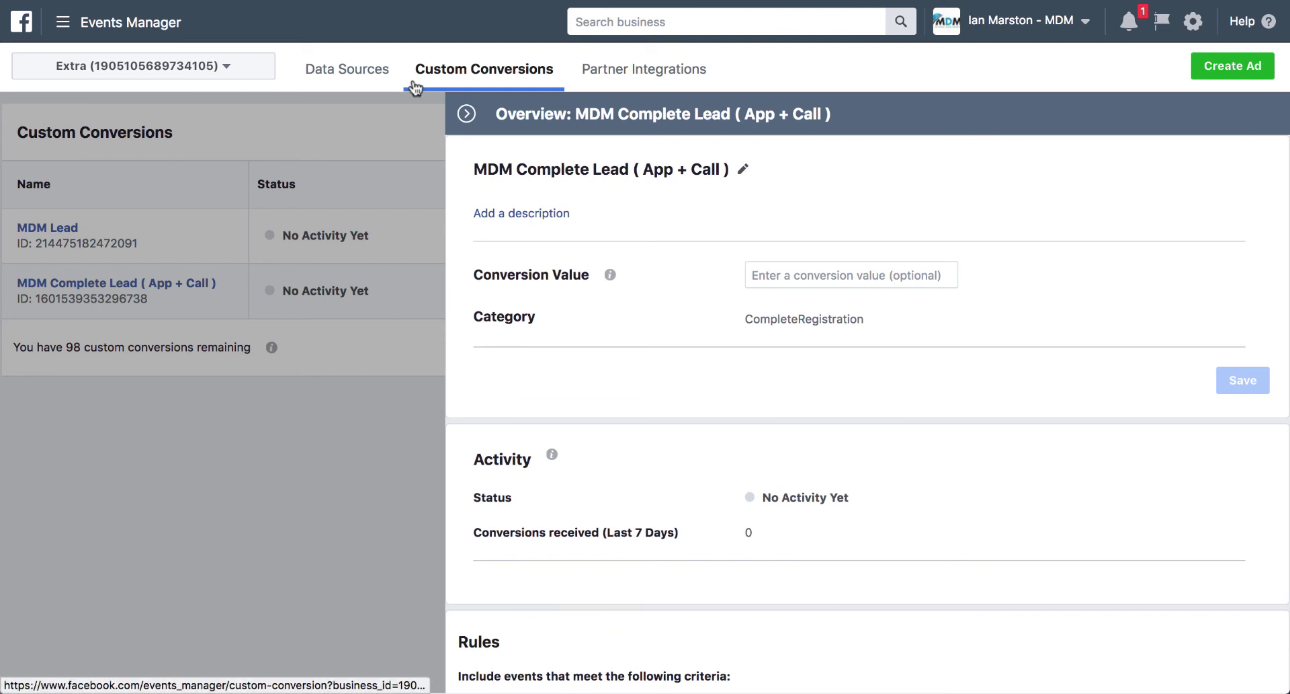
pyautogui.click(467, 115)
# - Show all business tools and choose Pixels under Events Manager
pyautogui.click(162, 27)
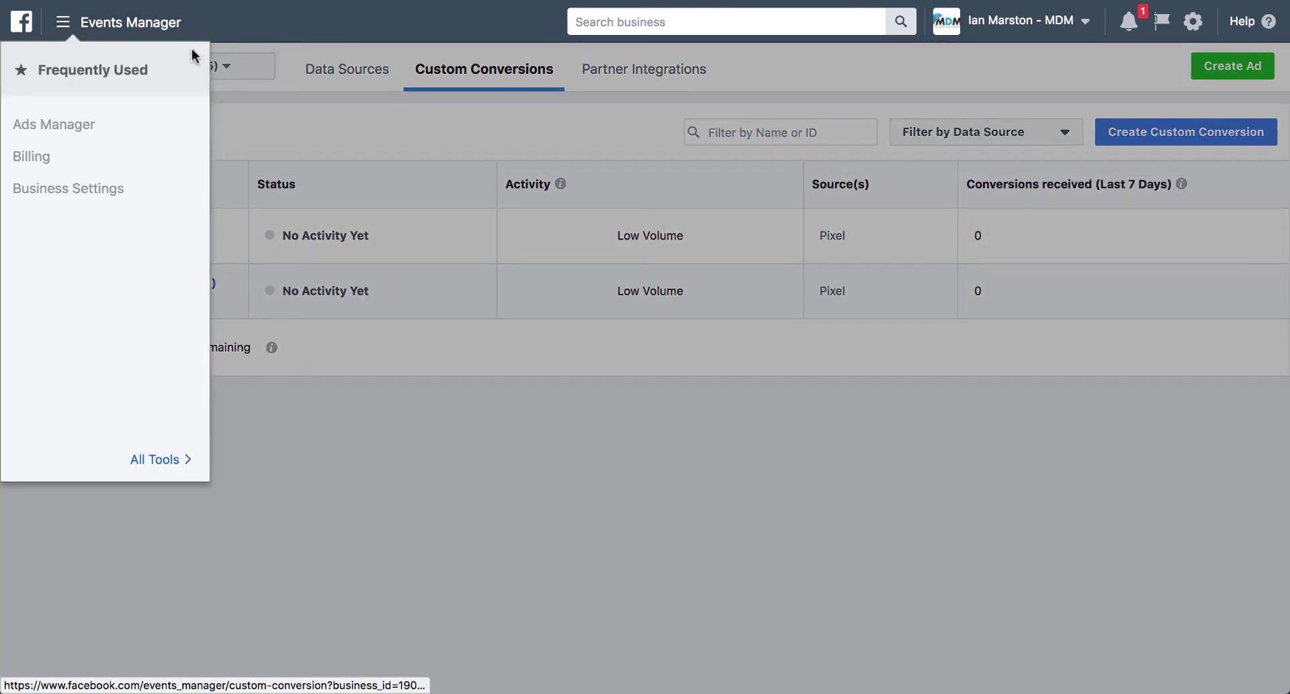
pyautogui.click(139, 446)
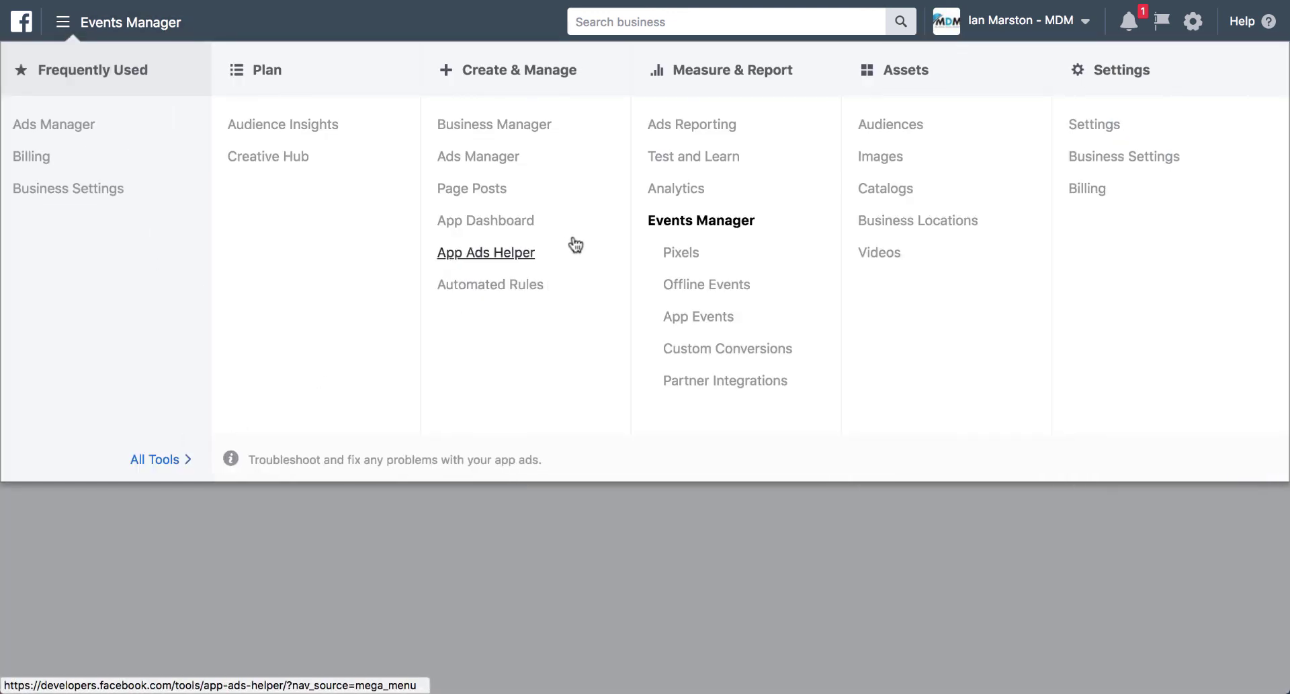
pyautogui.click(697, 257)
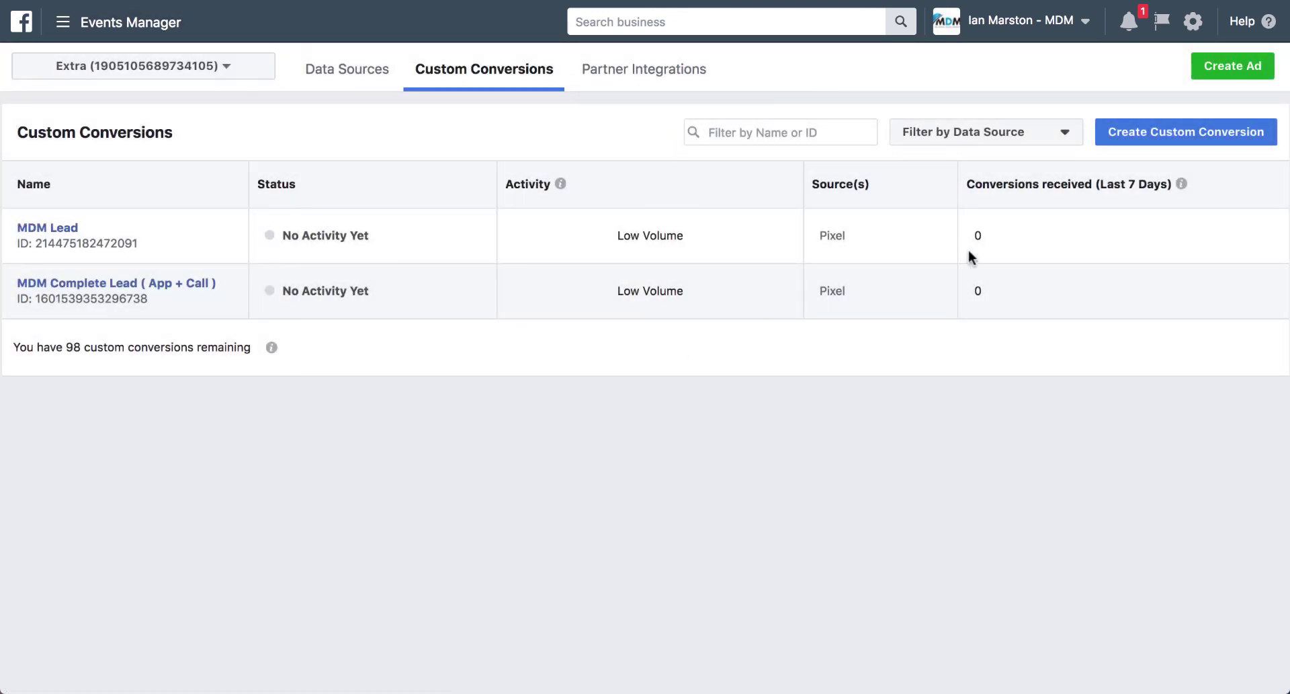